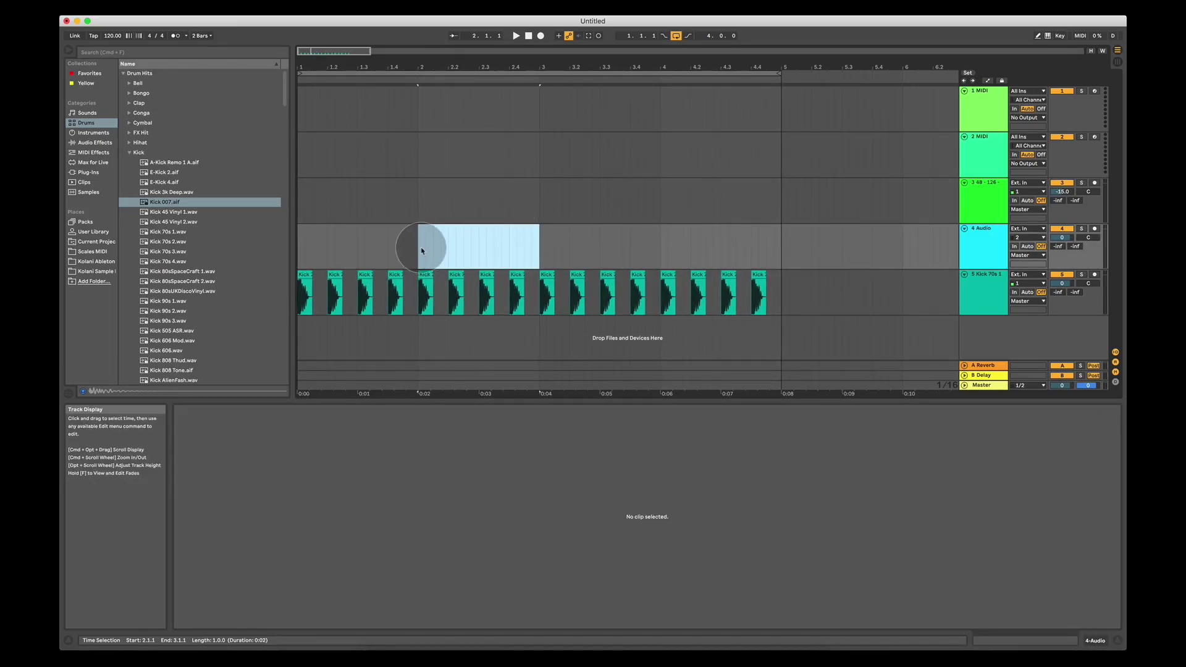
# - Select the 1.1.1–5.1.1 span and the 16 kick clips, then clear the selection
pyautogui.click(418, 248)
pyautogui.moveTo(779, 281); pyautogui.dragTo(282, 327)
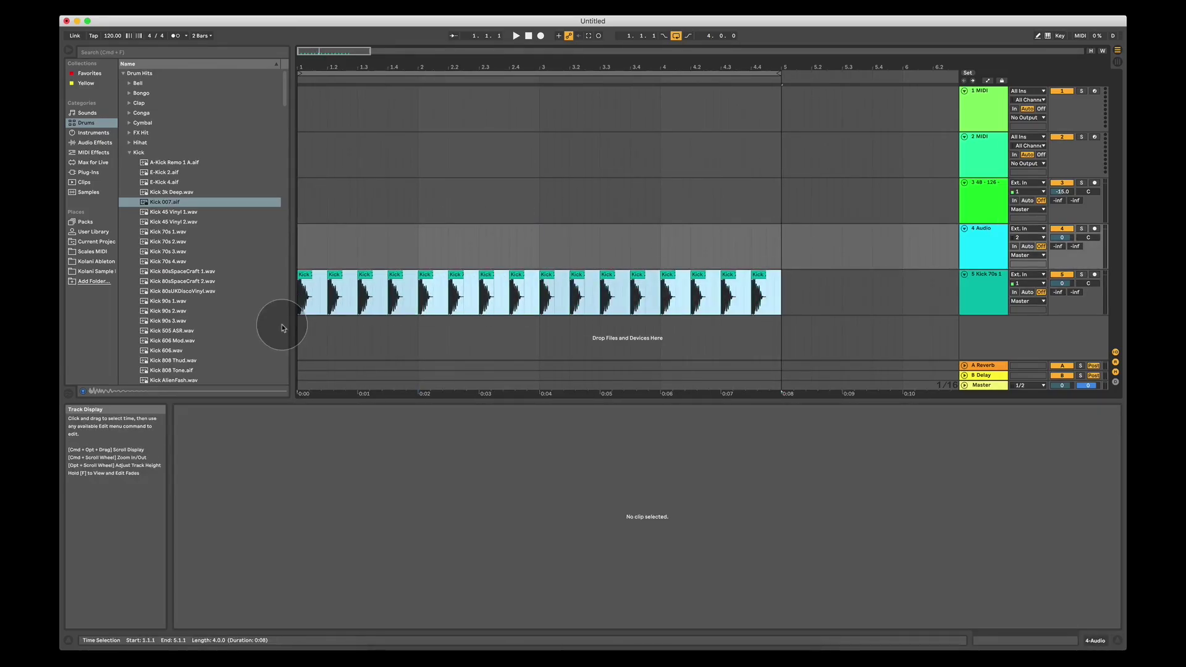
pyautogui.click(543, 72)
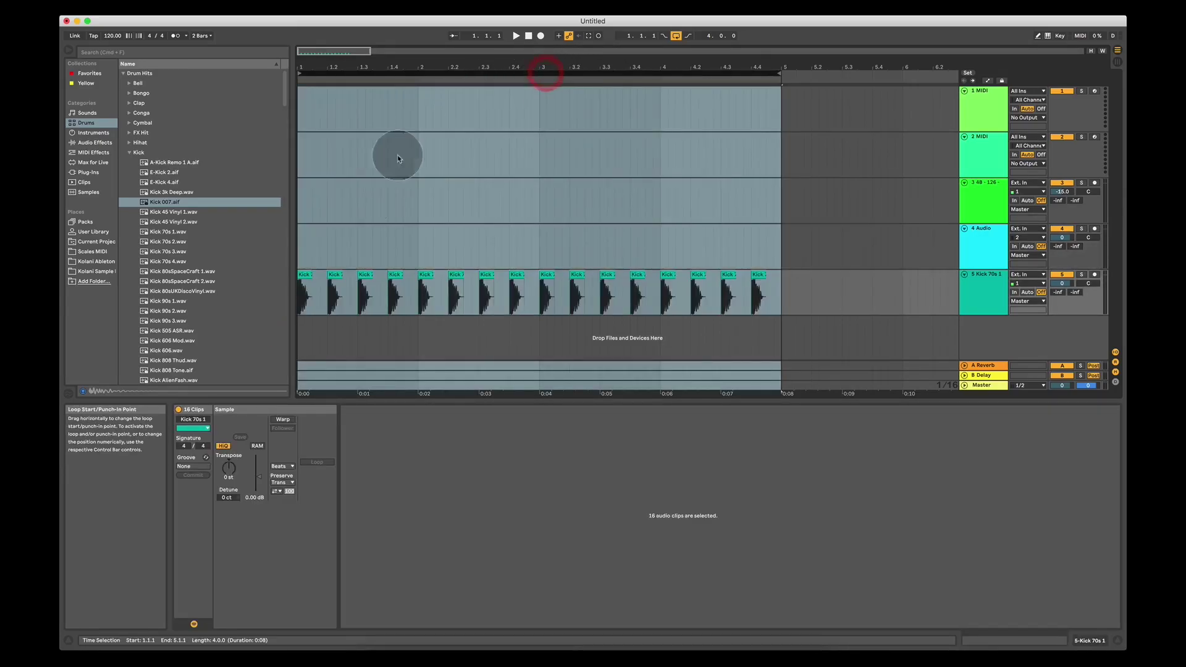
pyautogui.click(389, 204)
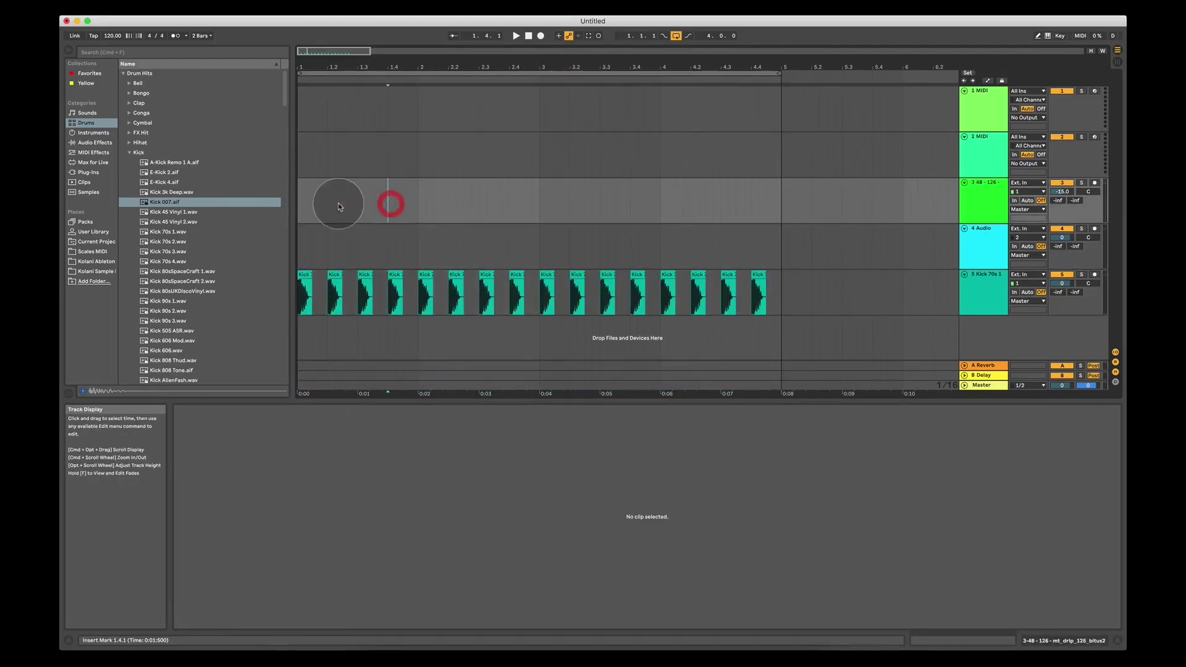
# - Collapse the Kick folder, open Snare, and audition samples down to Snare 70s Vinyl.wav
pyautogui.click(130, 152)
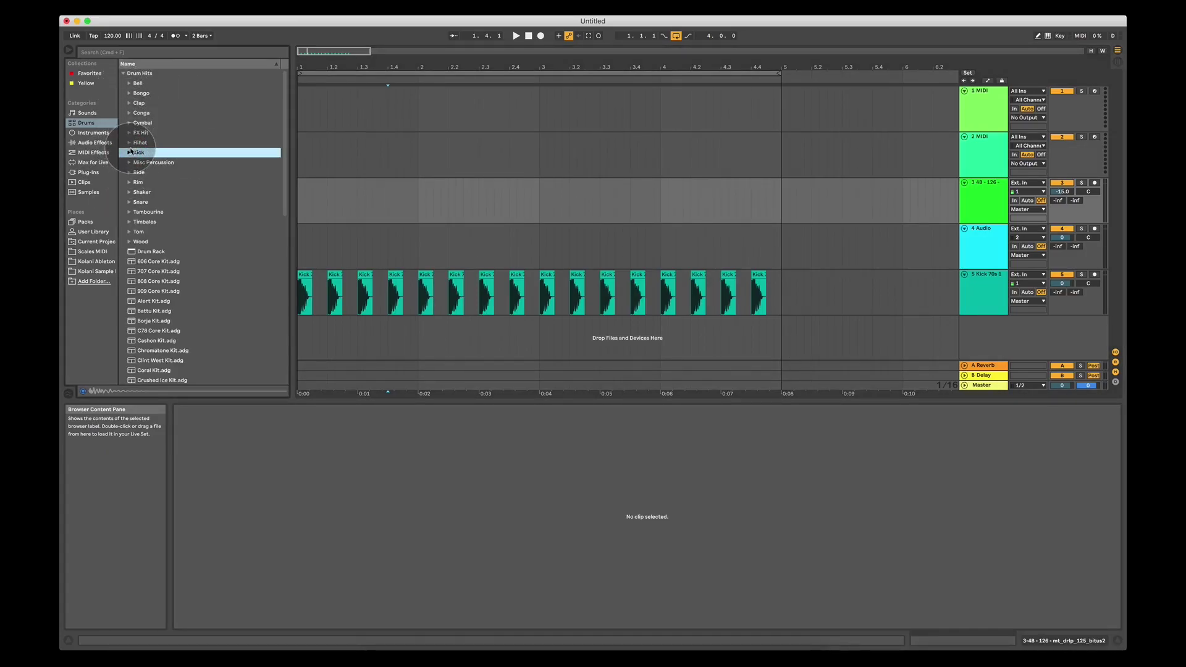
pyautogui.click(128, 203)
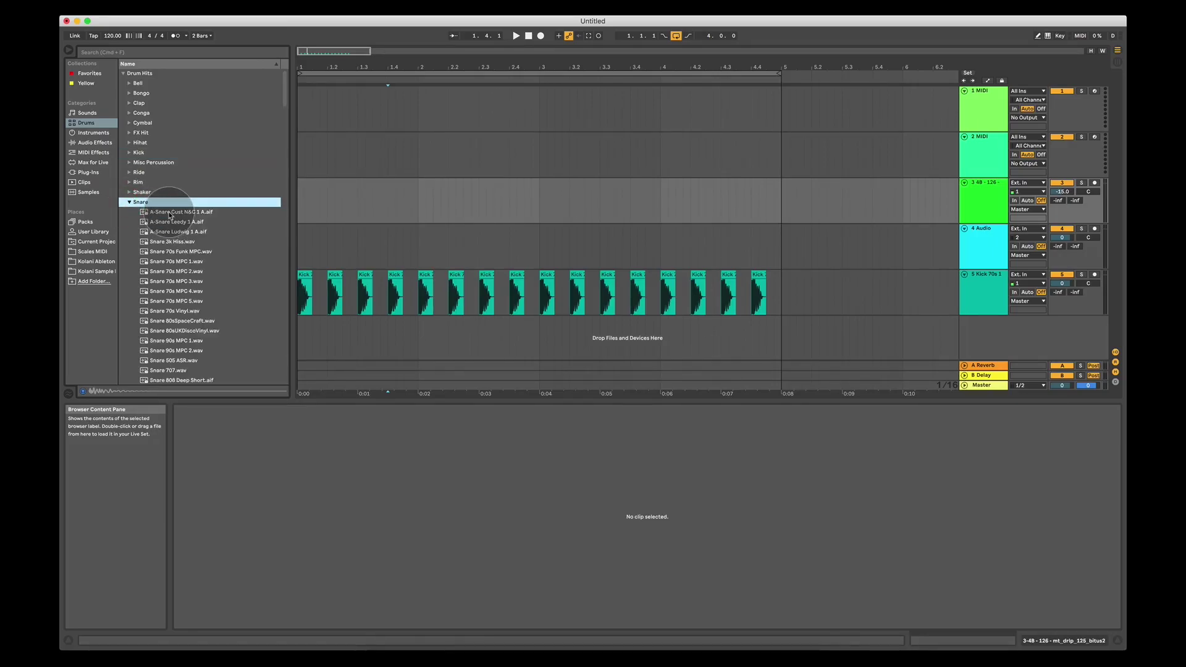
pyautogui.press('Down')
pyautogui.press('Down')
pyautogui.press('Down')
pyautogui.press('Down')
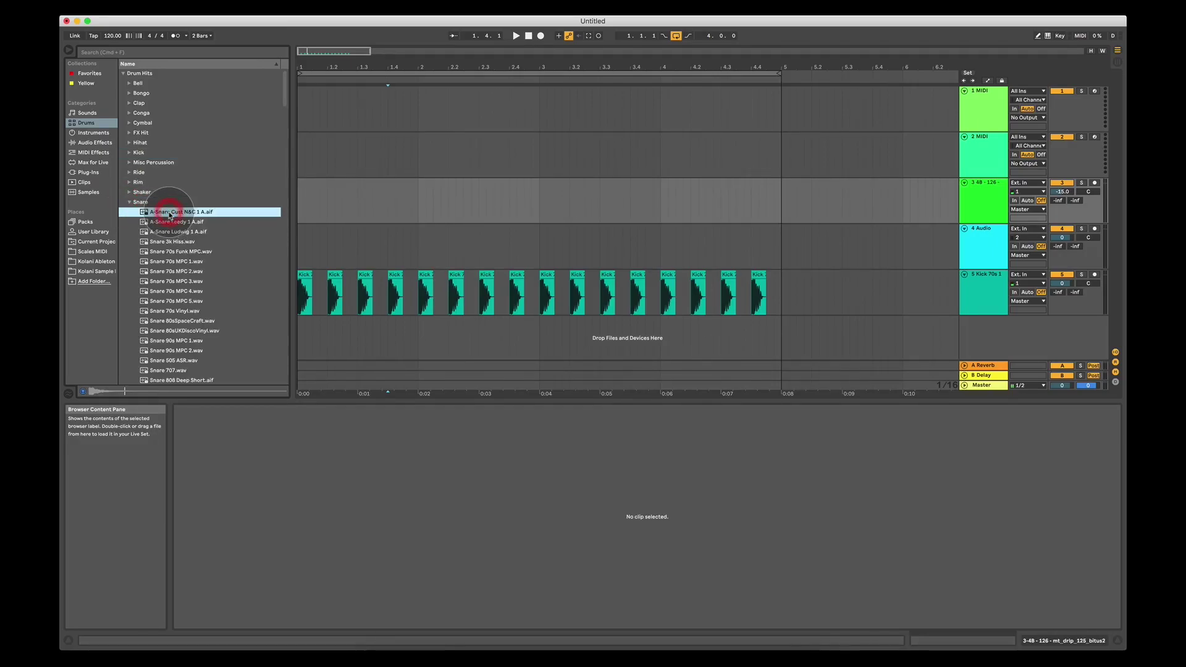
pyautogui.press('Down')
pyautogui.press('Down')
pyautogui.press('Down')
pyautogui.press('Down')
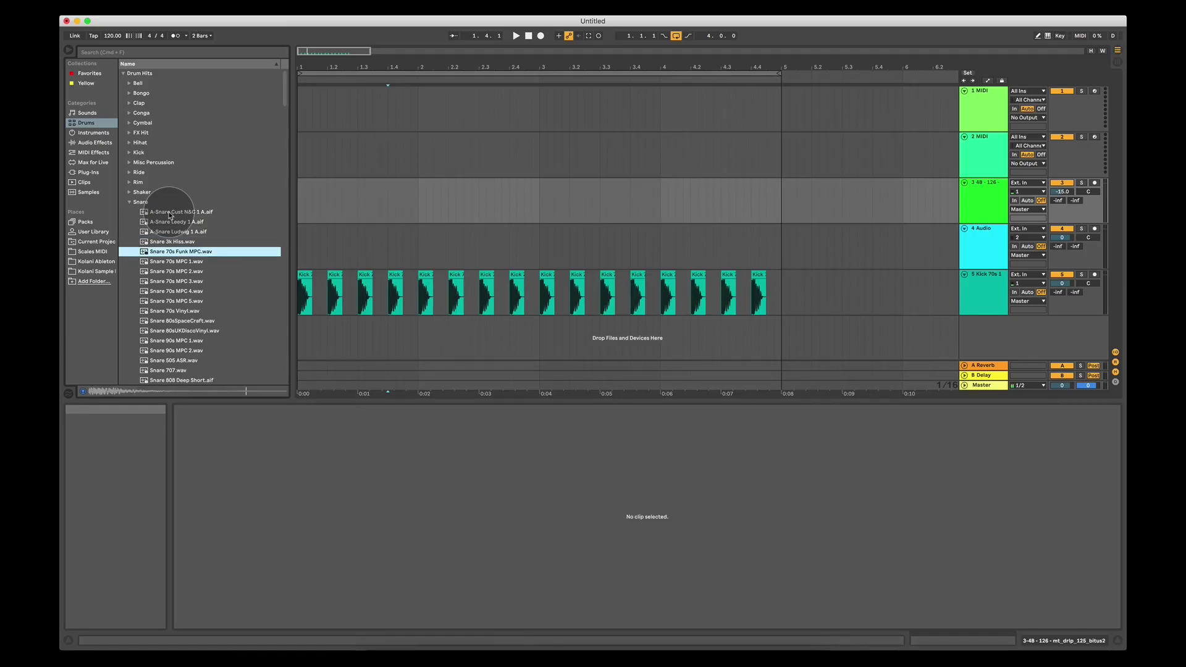
pyautogui.press('Down')
pyautogui.press('Down')
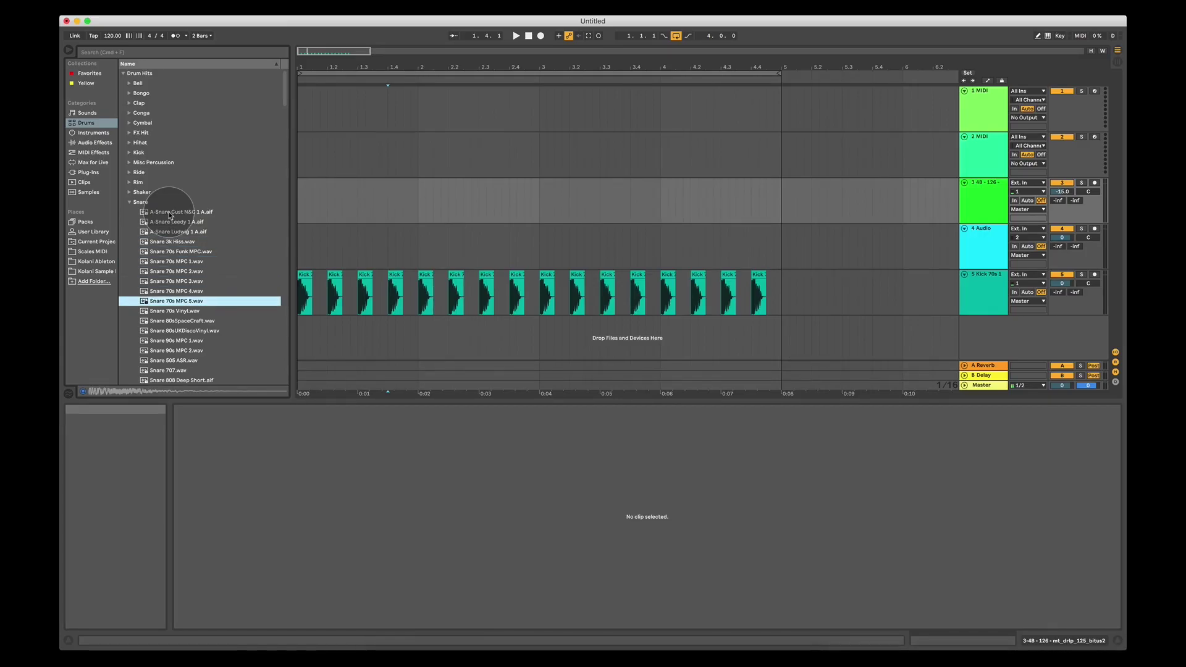
pyautogui.press('Down')
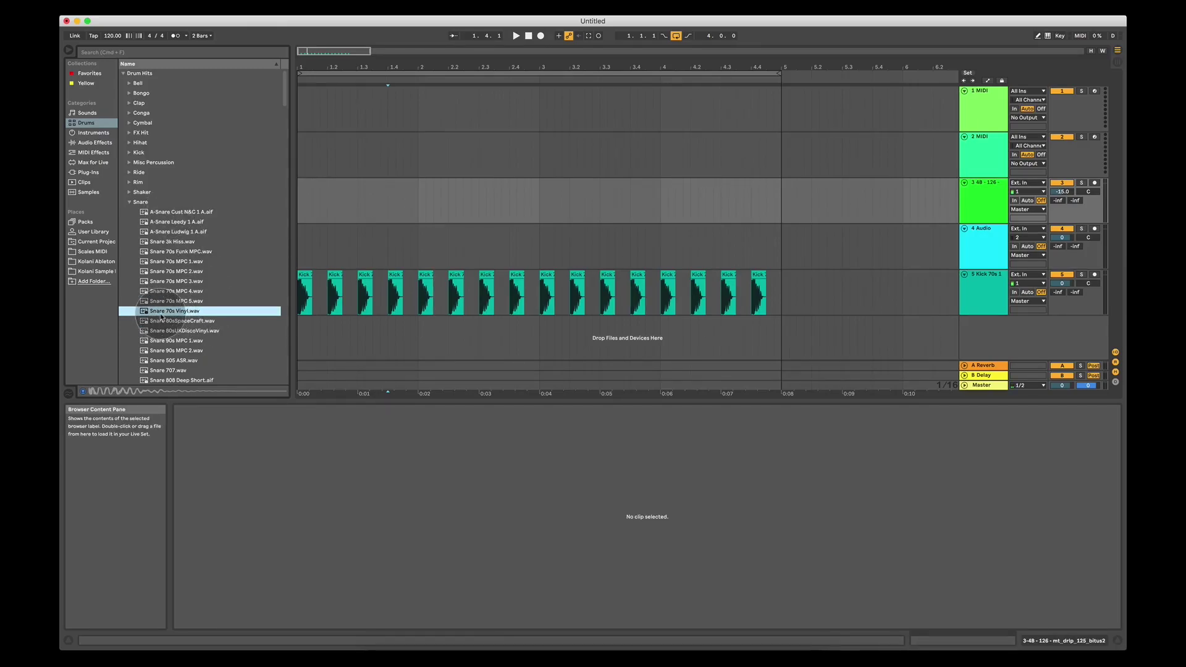
# - Drop Snare 70s Vinyl.wav onto track 4 at 1.2.1 and check its start against the kicks
pyautogui.moveTo(177, 312); pyautogui.dragTo(332, 253)
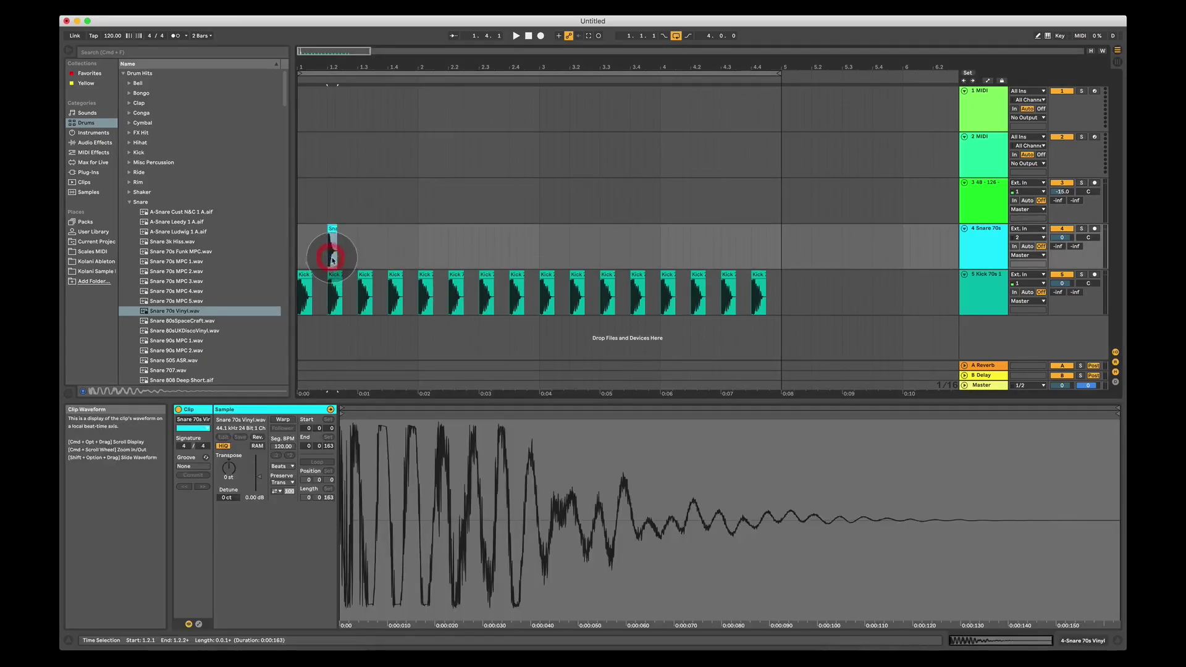
pyautogui.click(380, 242)
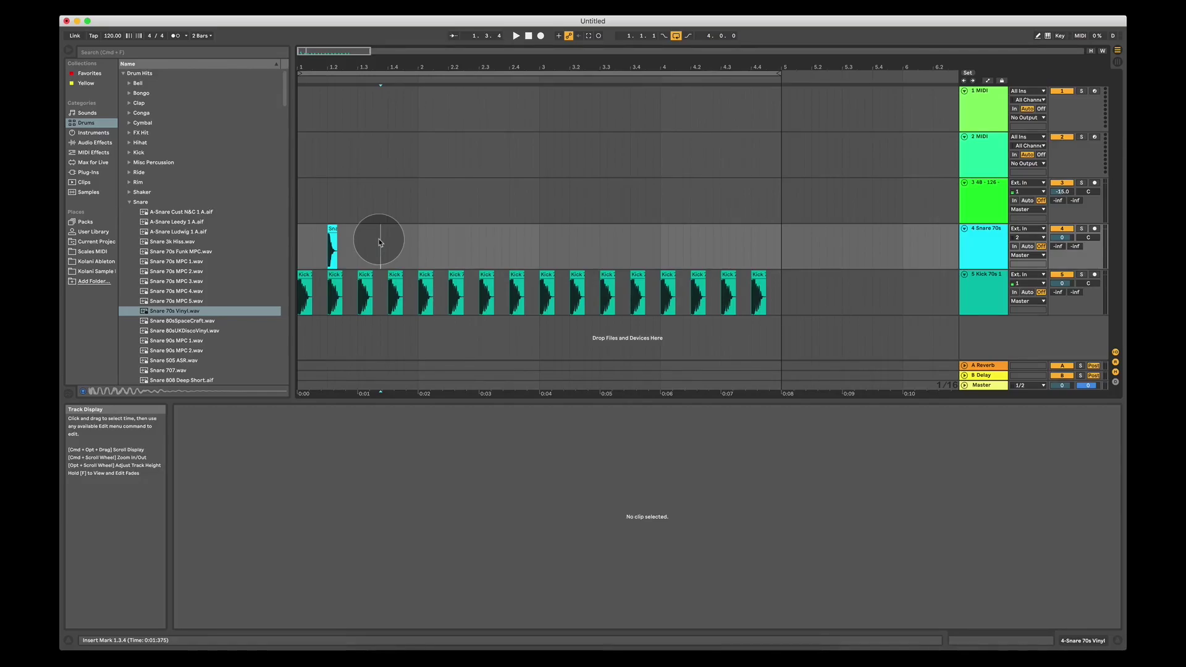
pyautogui.click(302, 276)
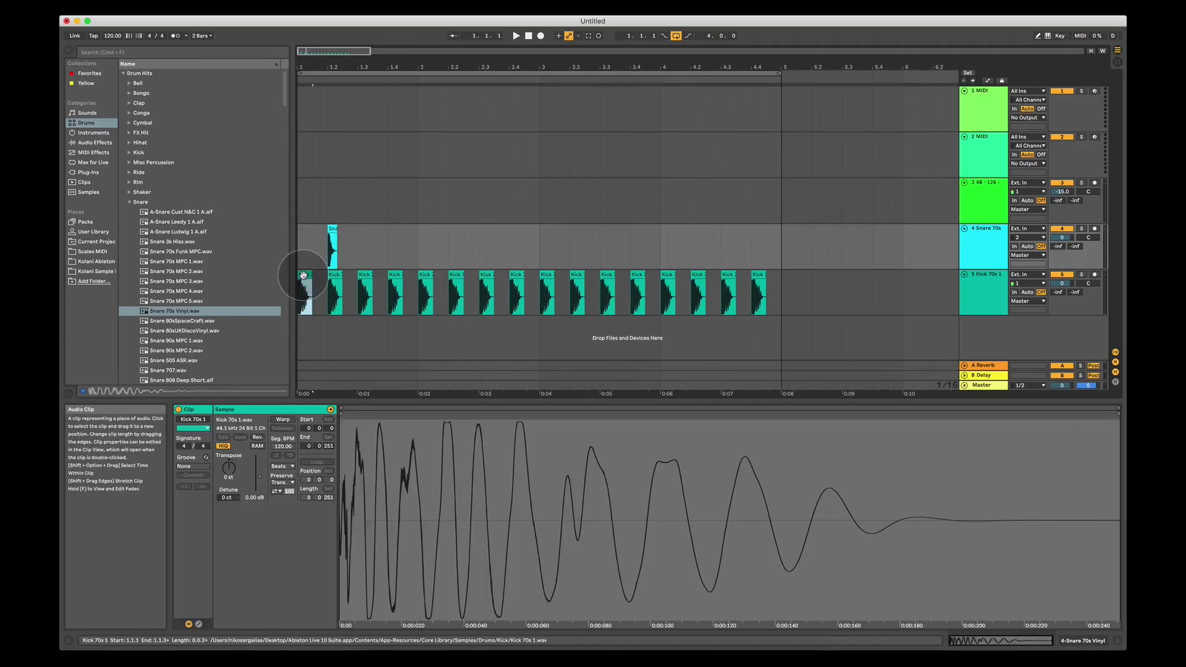
pyautogui.click(339, 282)
pyautogui.click(365, 278)
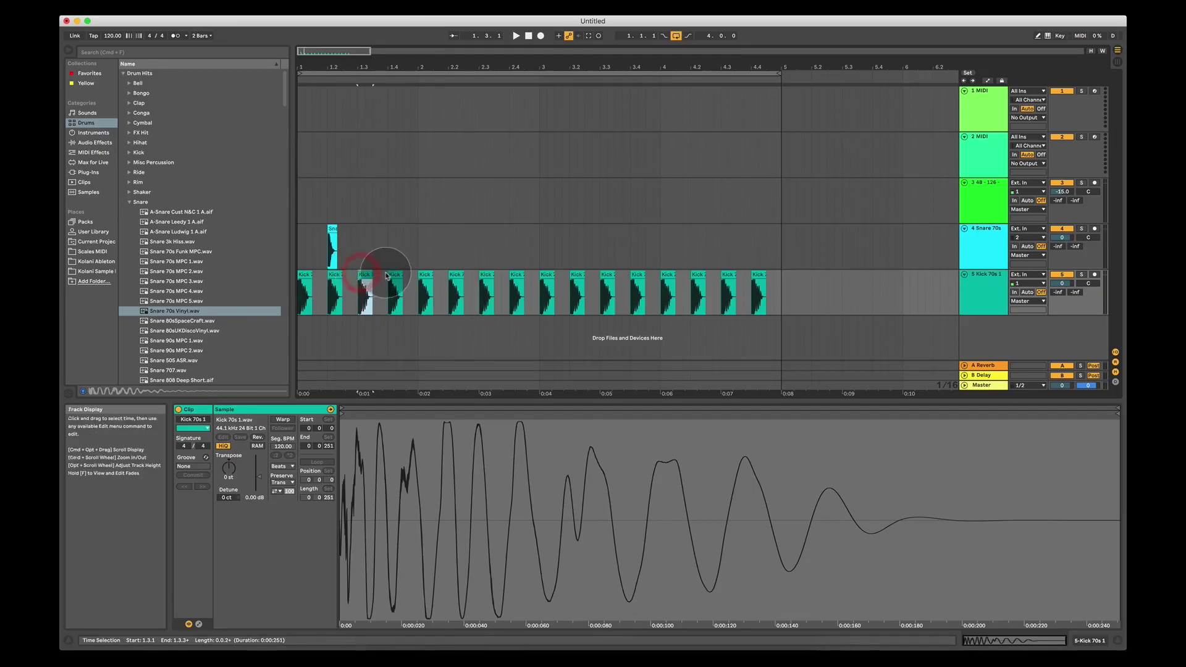
pyautogui.click(394, 275)
pyautogui.click(347, 246)
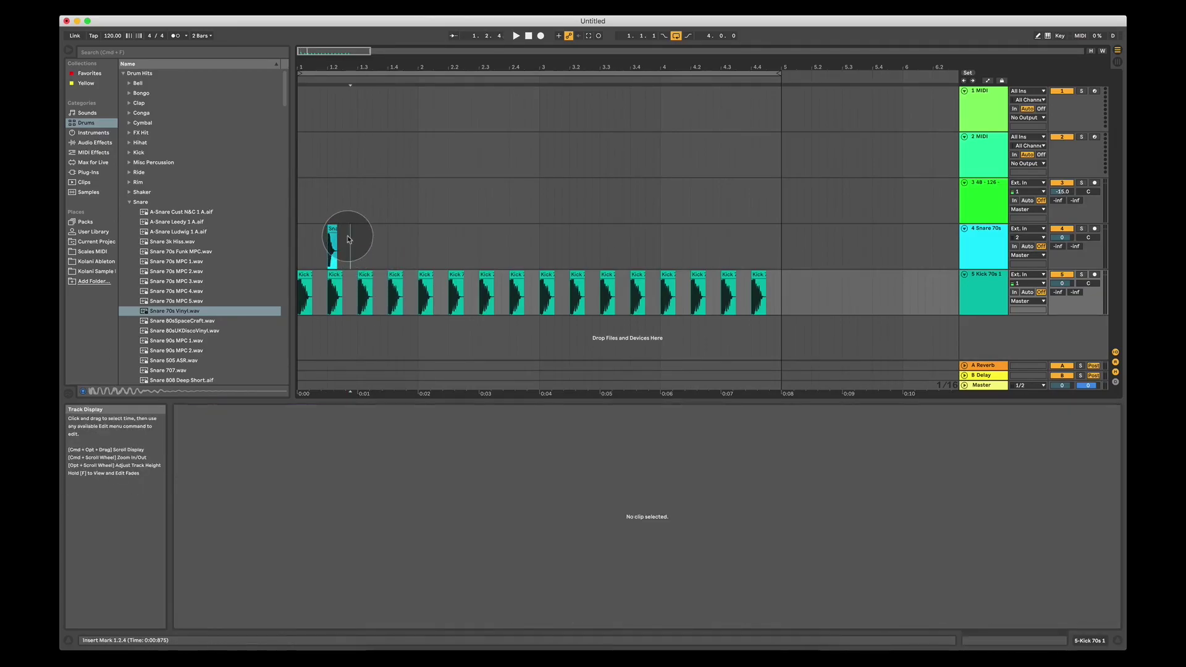
pyautogui.click(330, 247)
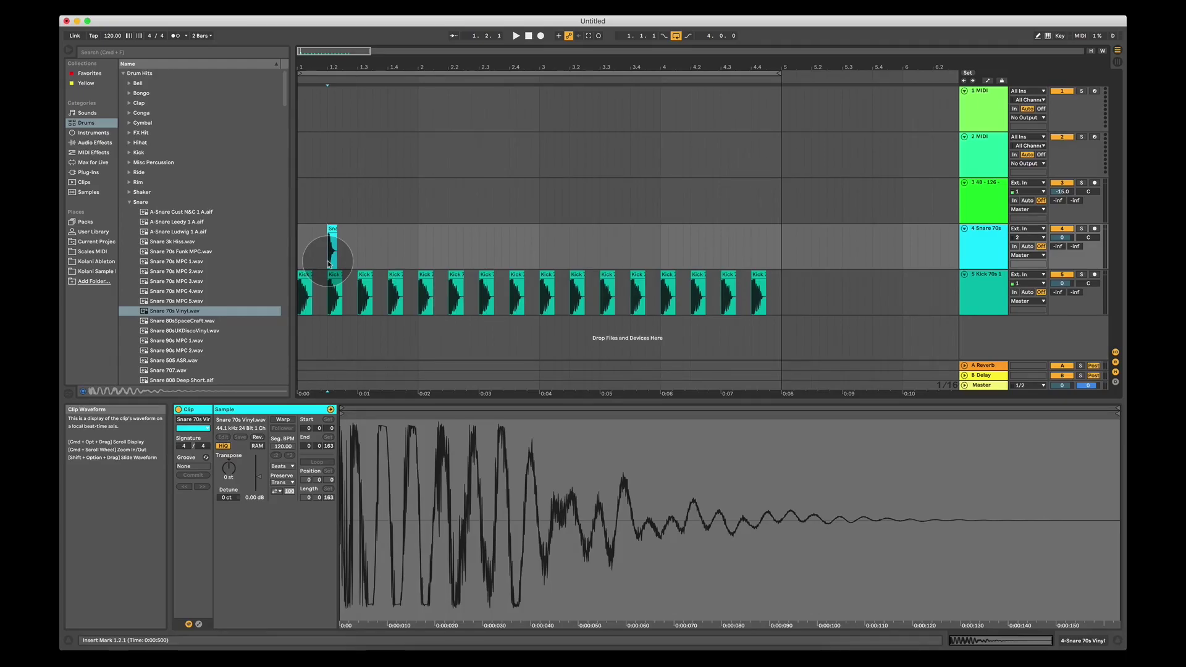
pyautogui.click(301, 248)
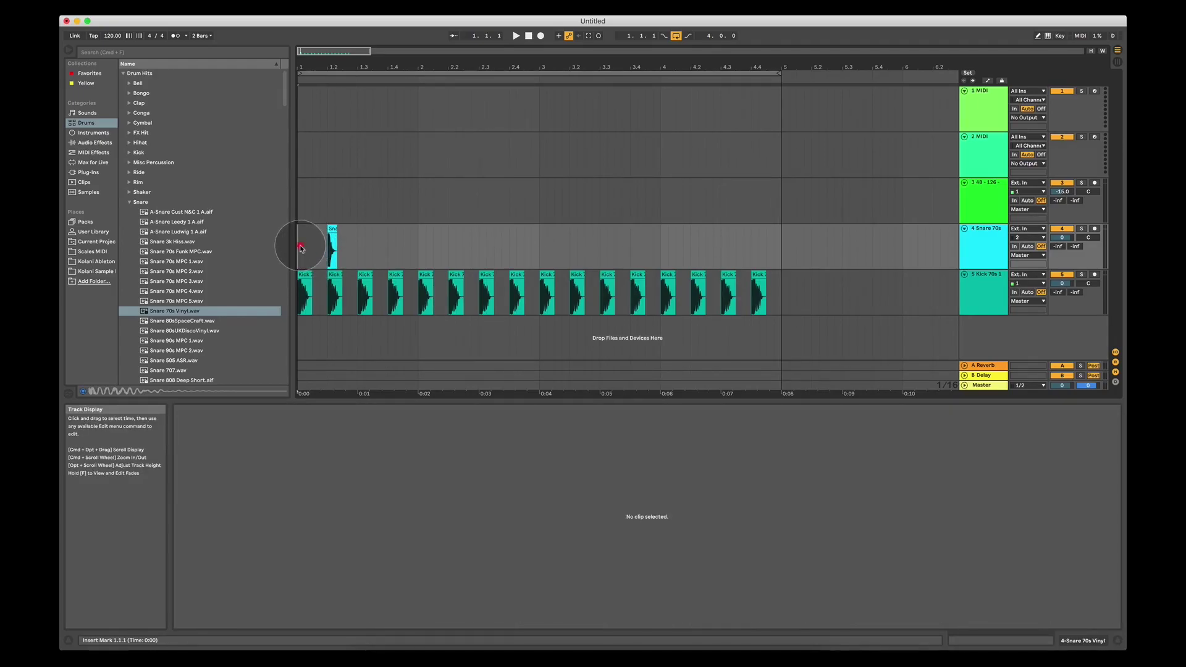
pyautogui.click(329, 258)
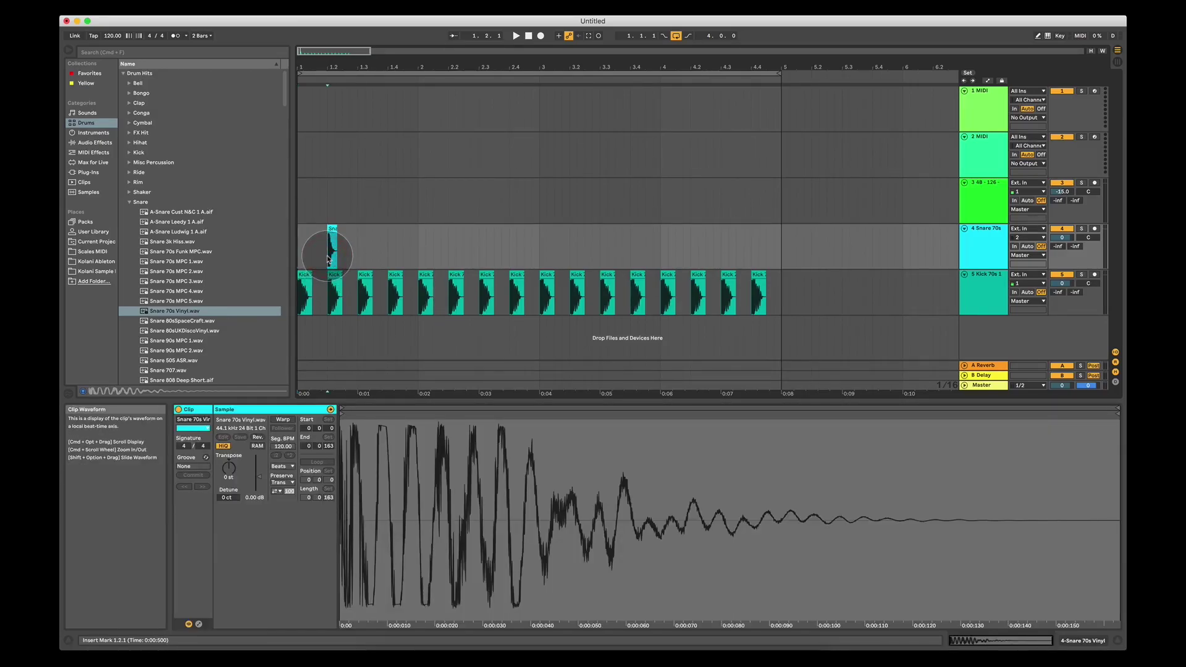
pyautogui.click(357, 247)
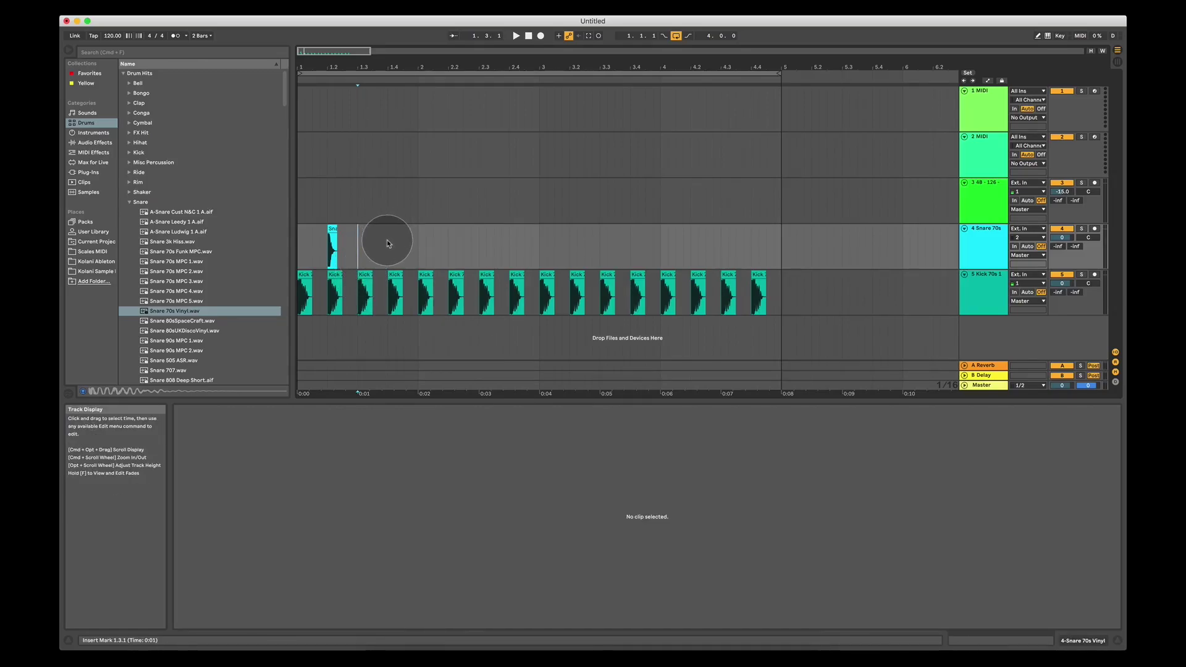
# - Copy the snare to 1.4.1 and bar 2, then duplicate into bars 3–4 for eight snares
pyautogui.click(331, 229)
pyautogui.moveTo(331, 230); pyautogui.dragTo(454, 235)
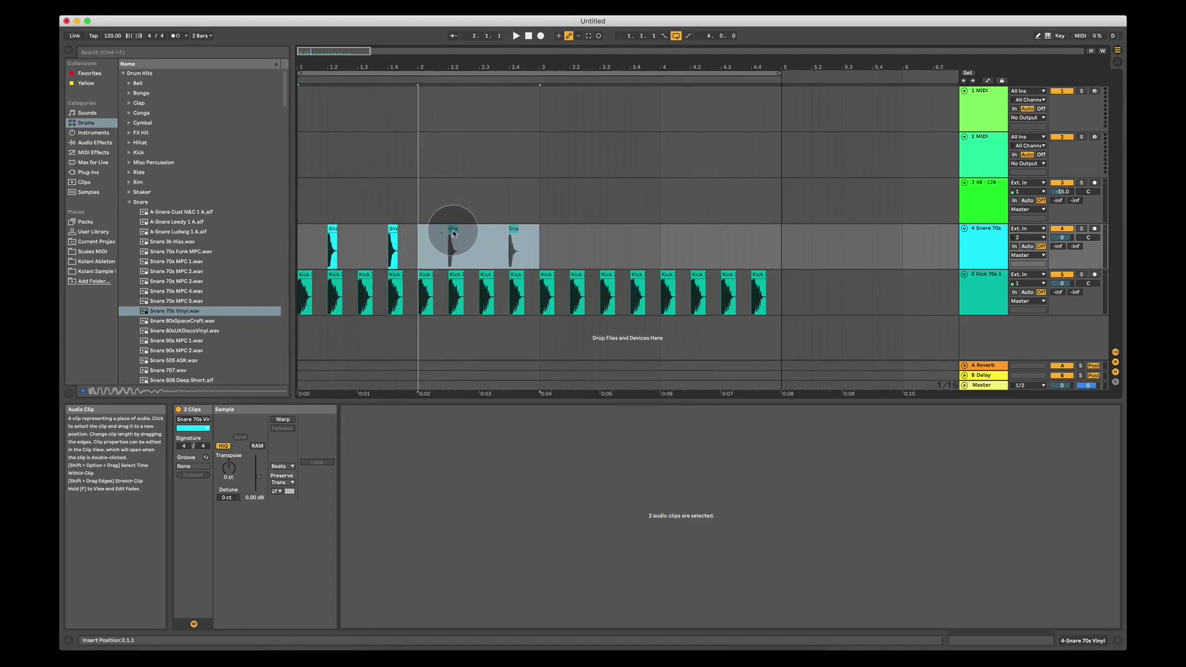
pyautogui.moveTo(537, 243); pyautogui.dragTo(283, 252)
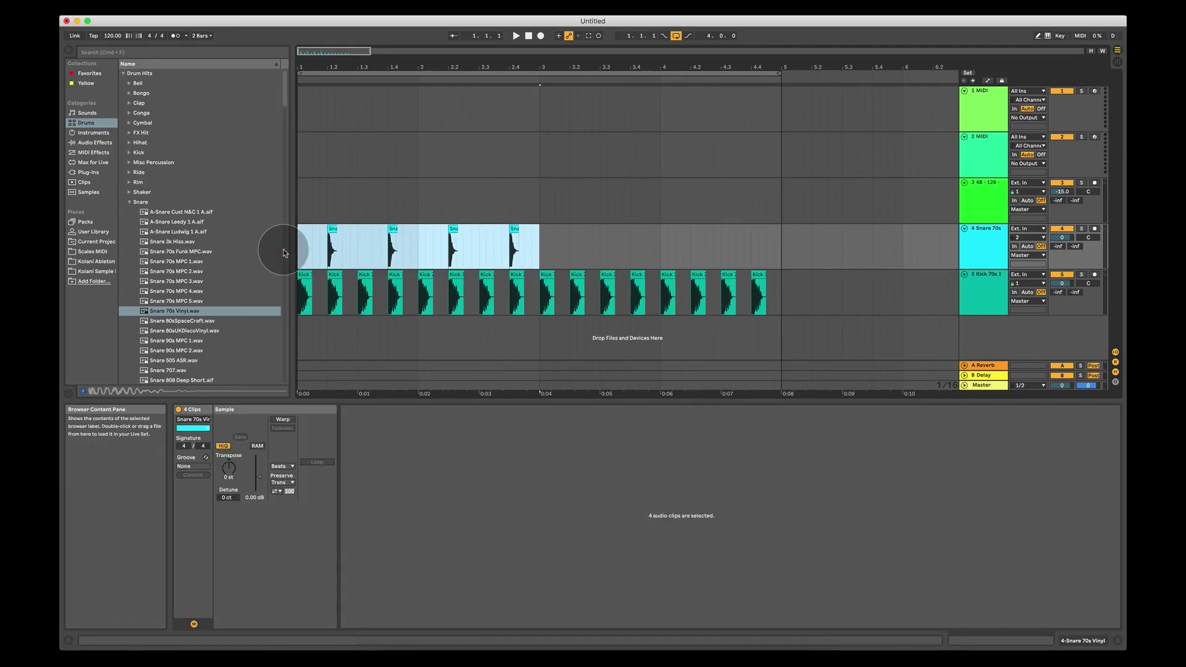
pyautogui.press('super+d')
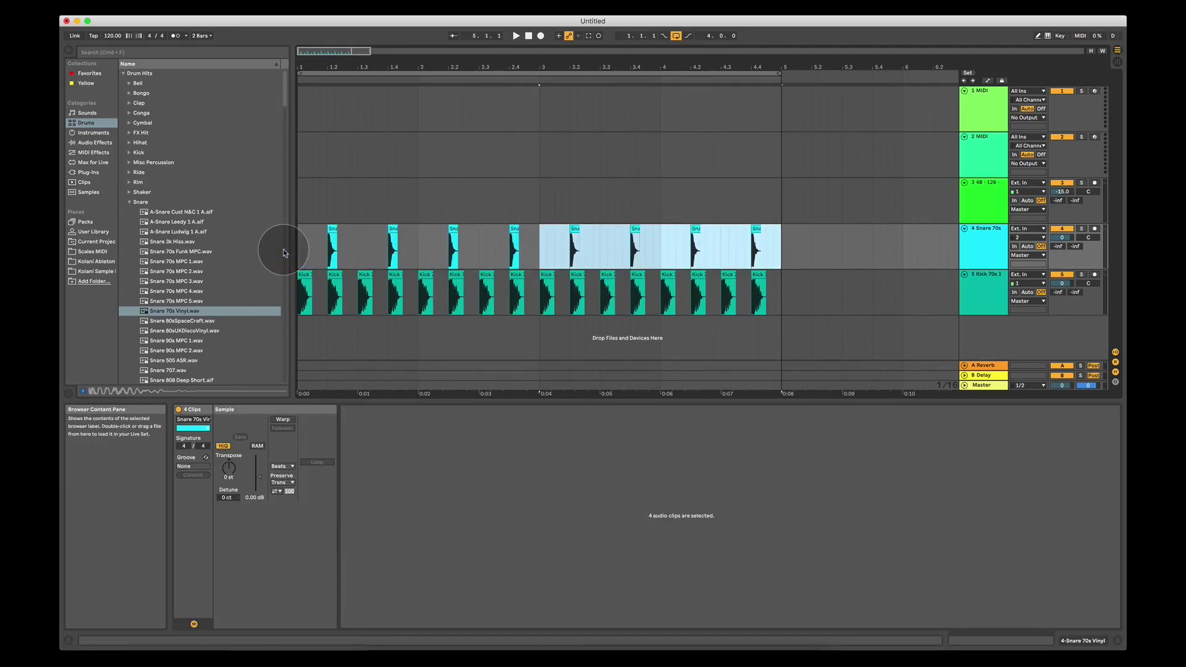
pyautogui.click(302, 244)
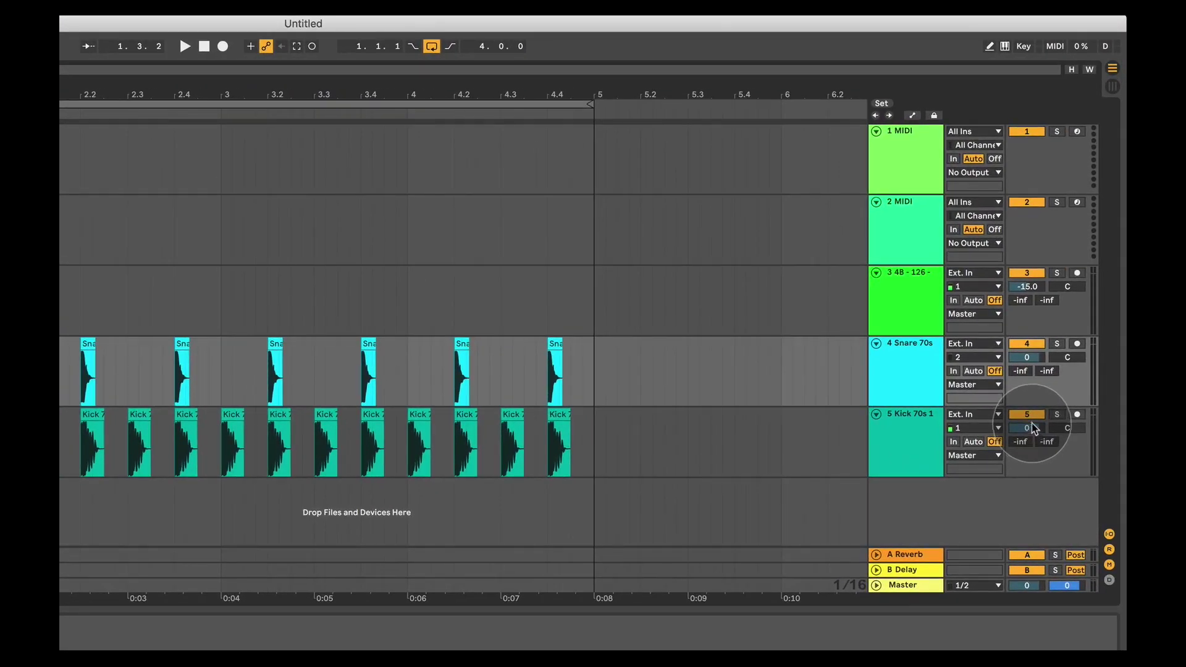
# - Lower the Snare 70s track volume to about -5.9 dB while the loop plays
pyautogui.press('space')
pyautogui.moveTo(1062, 237); pyautogui.dragTo(1062, 238)
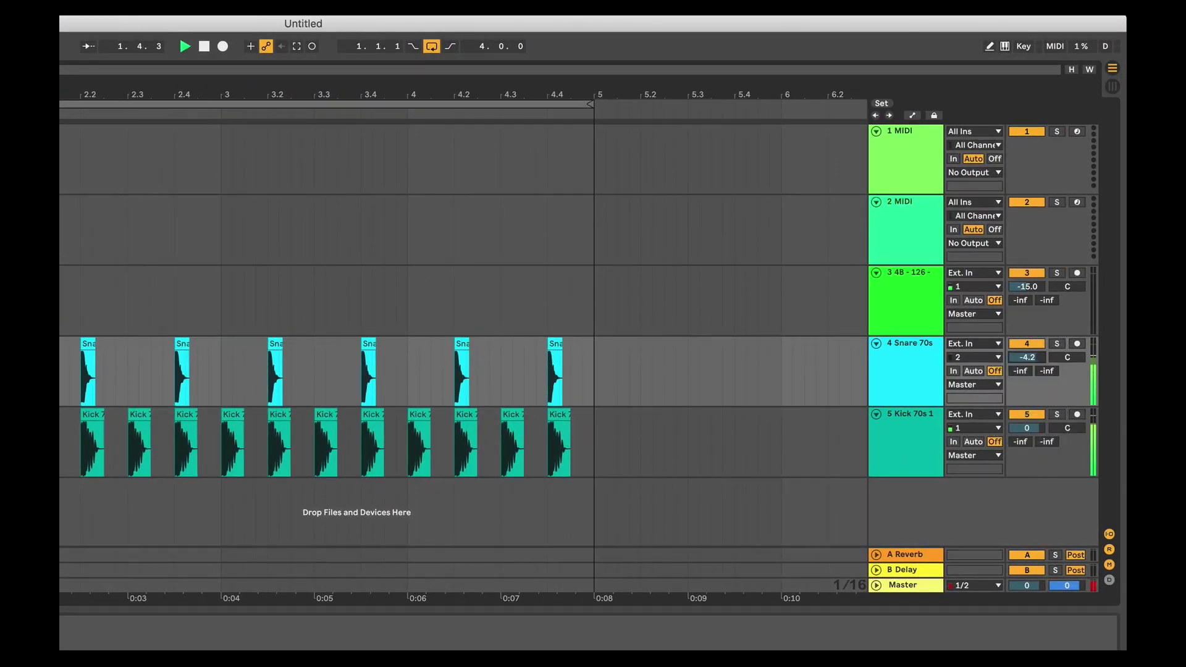
pyautogui.moveTo(1027, 357); pyautogui.dragTo(1028, 362)
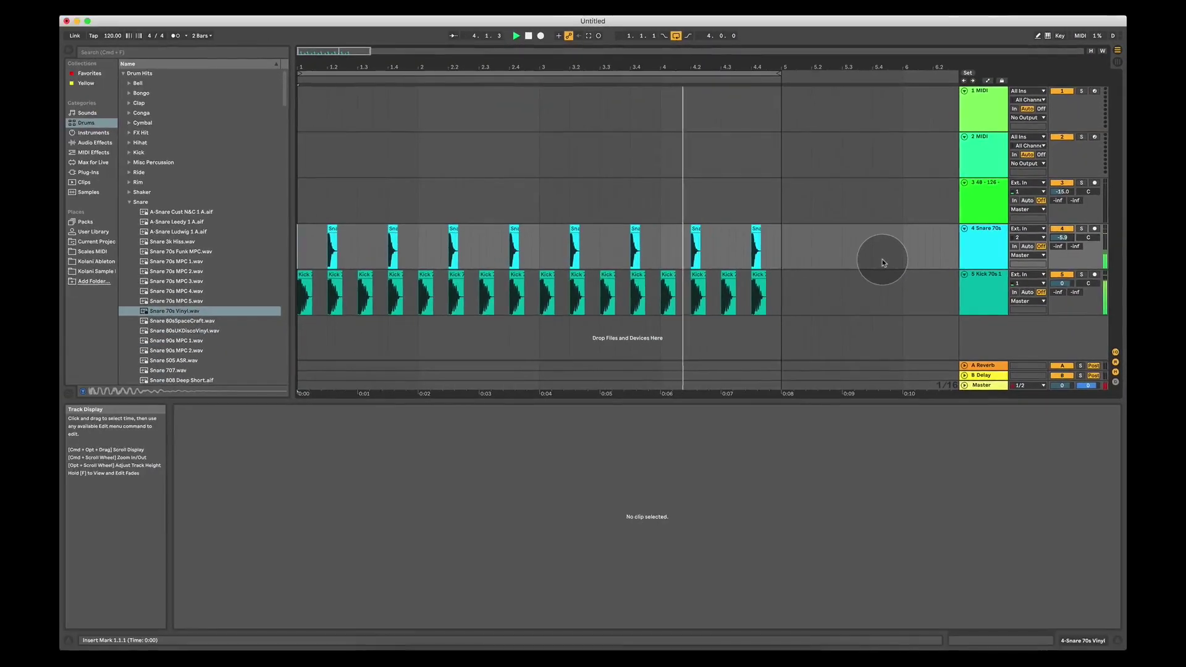
pyautogui.press('space')
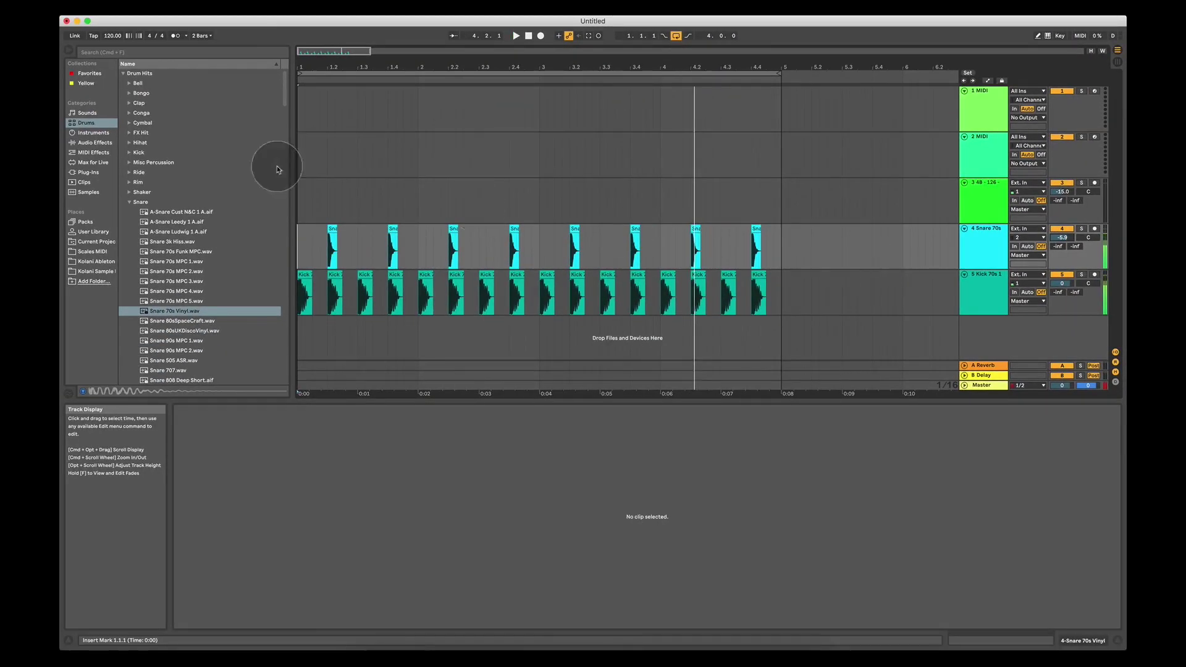
# - Audition the Hihat samples and drop A-HiHat 2 Closed B.aif onto track 3 at 1.1.2
pyautogui.click(131, 202)
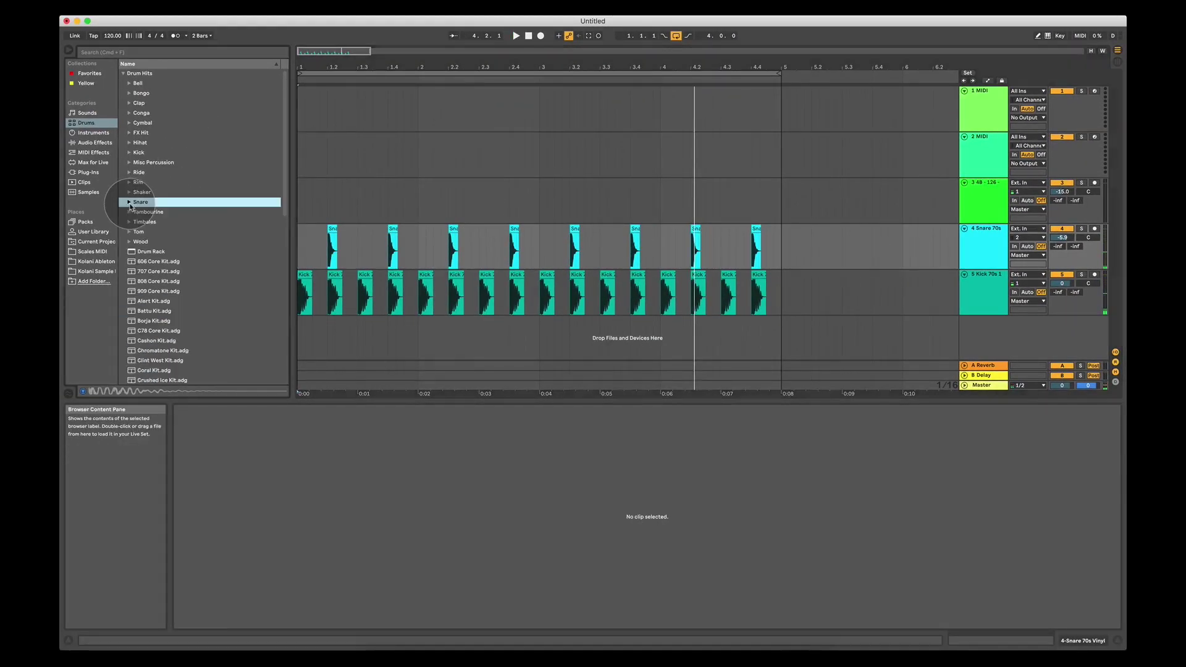
pyautogui.click(130, 143)
pyautogui.click(168, 153)
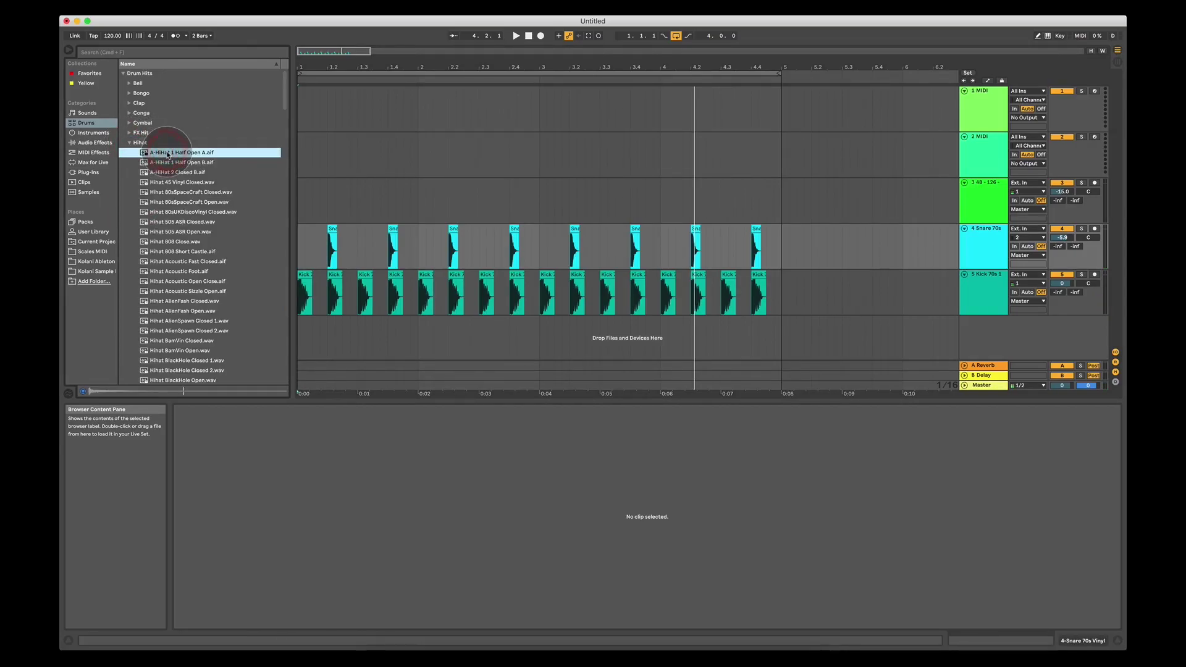
pyautogui.press('Down')
pyautogui.press('Down')
pyautogui.press('Down')
pyautogui.press('Up')
pyautogui.press('Up')
pyautogui.press('Down')
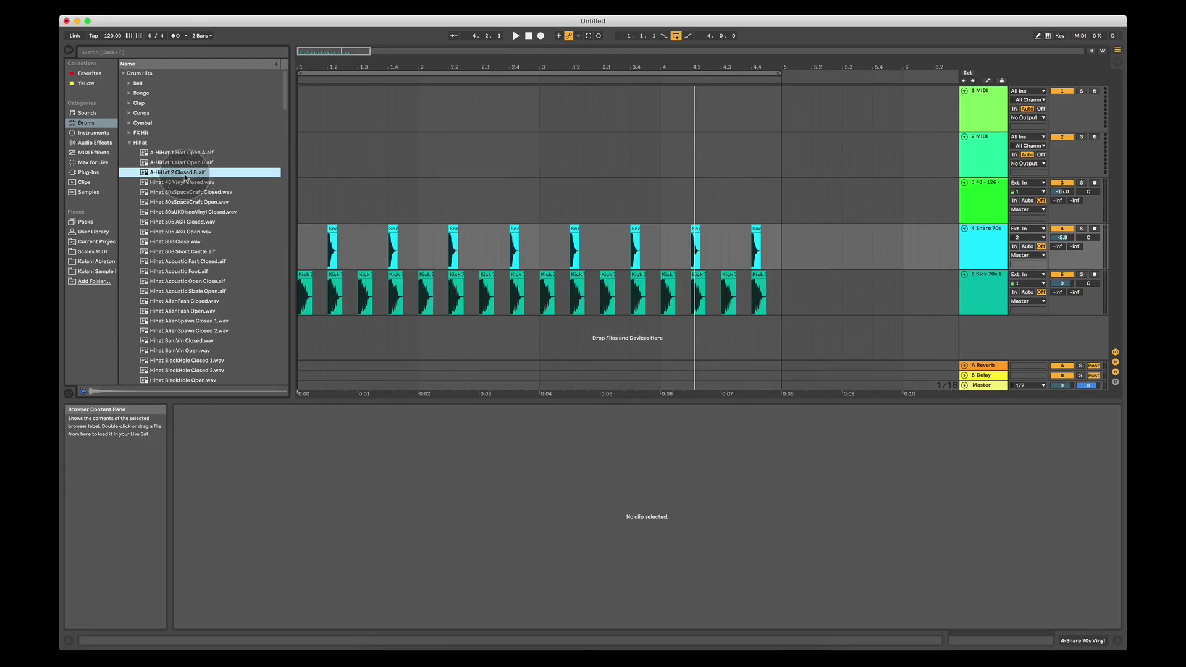
pyautogui.moveTo(185, 178); pyautogui.dragTo(309, 201)
pyautogui.click(984, 190)
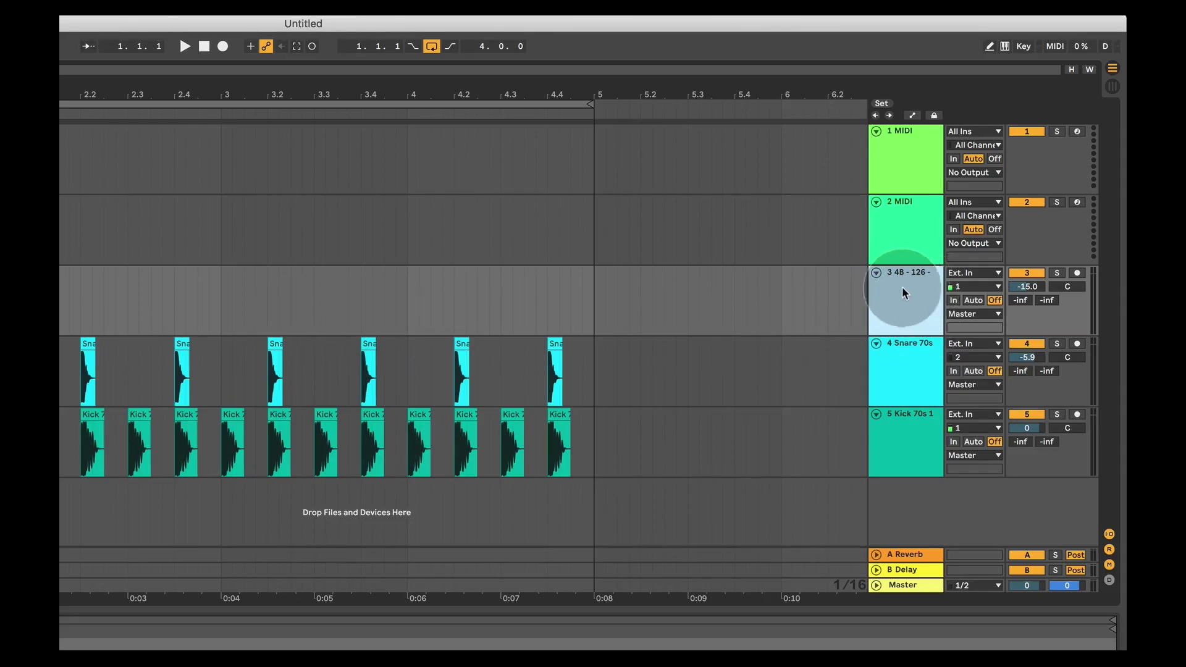
# - Widen the track header column and rename track 3 to 'High Hat'
pyautogui.moveTo(869, 286); pyautogui.dragTo(794, 295)
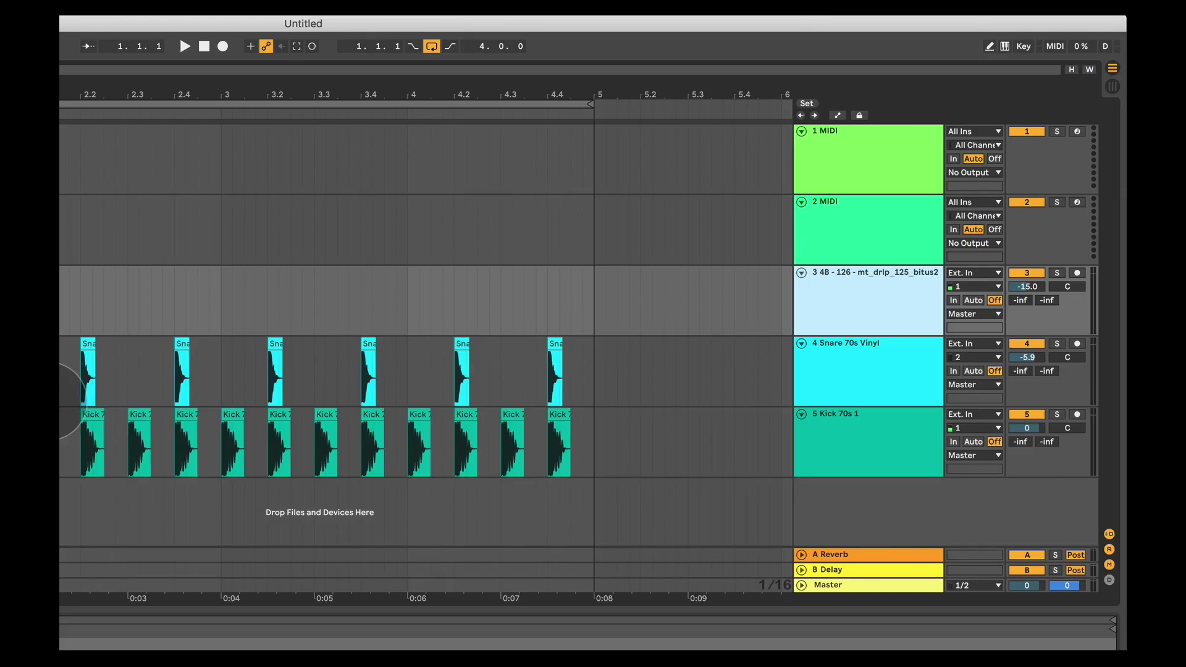
pyautogui.click(734, 286)
pyautogui.click(854, 284)
pyautogui.rightClick(855, 287)
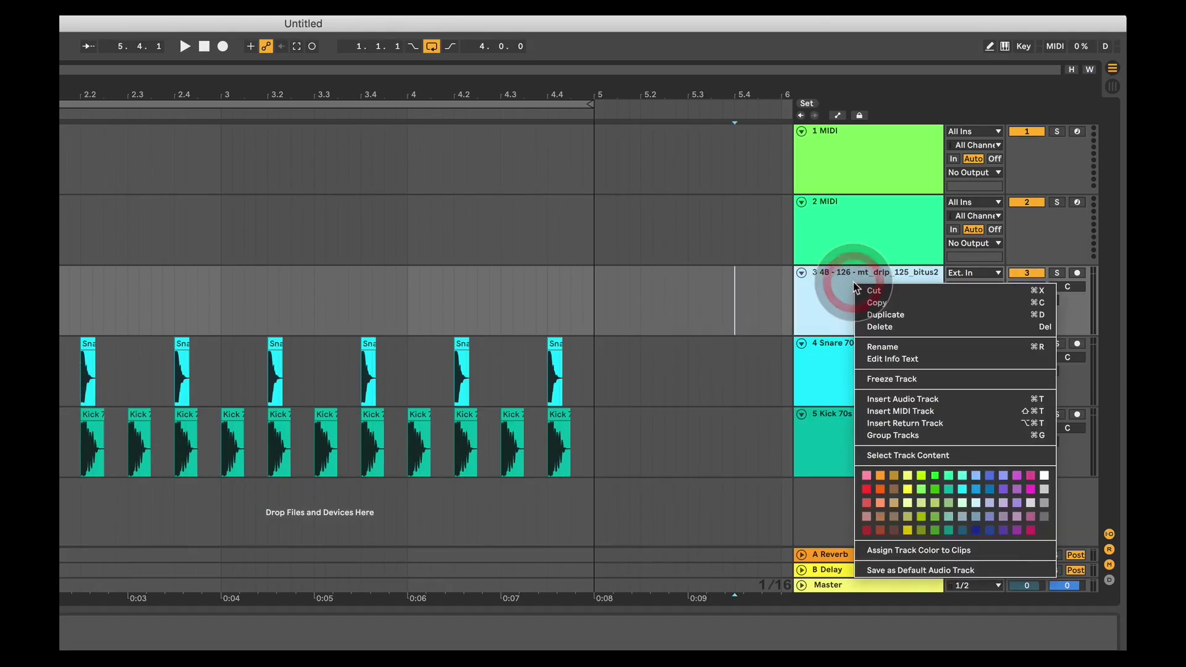
pyautogui.click(826, 293)
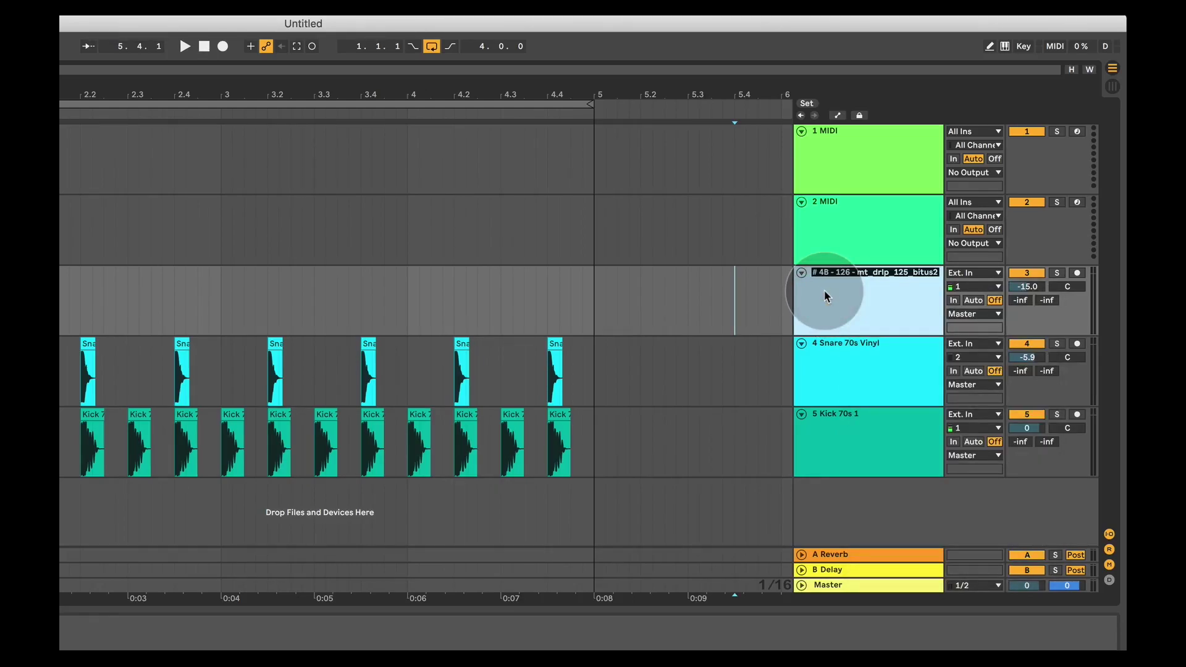
pyautogui.write('High Hat')
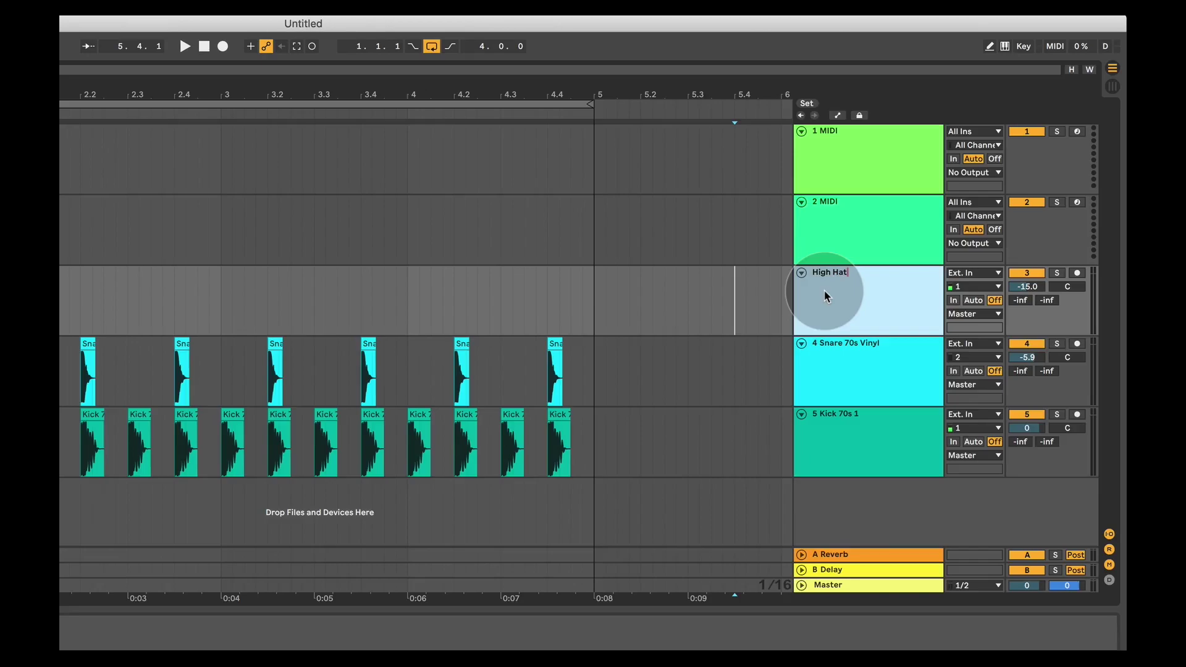
pyautogui.press('Return')
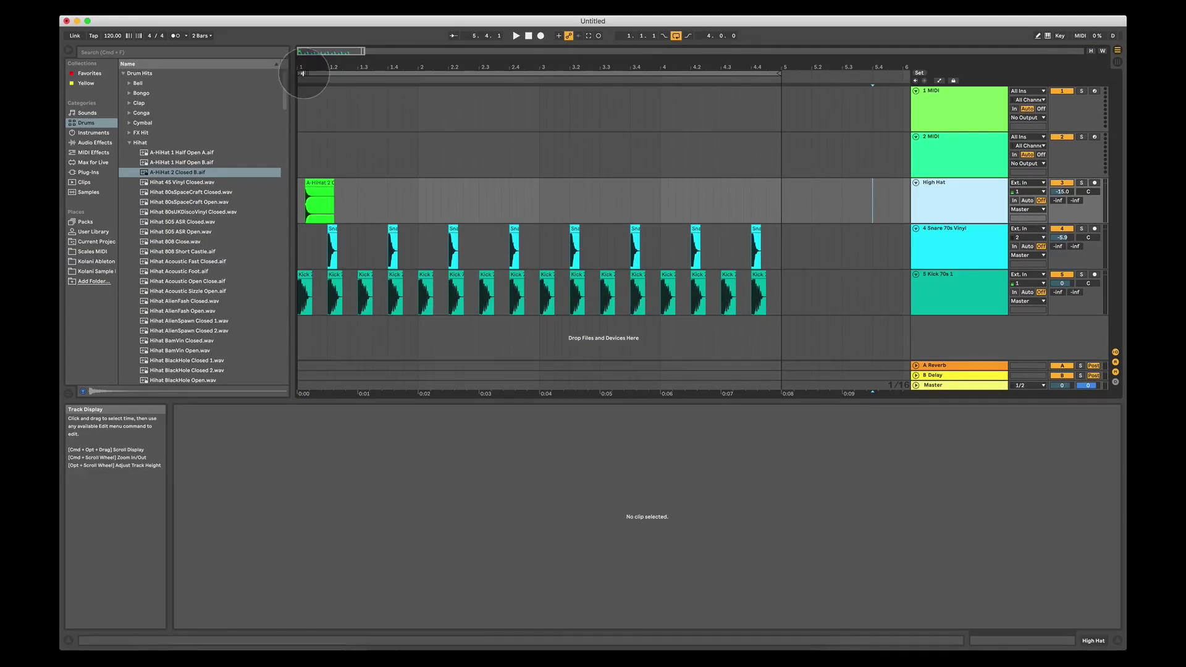
# - Zoom into bar 1 and move the hi-hat clip to the off-beat at 1.1.3
pyautogui.moveTo(370, 67); pyautogui.dragTo(459, 208)
pyautogui.click(459, 208)
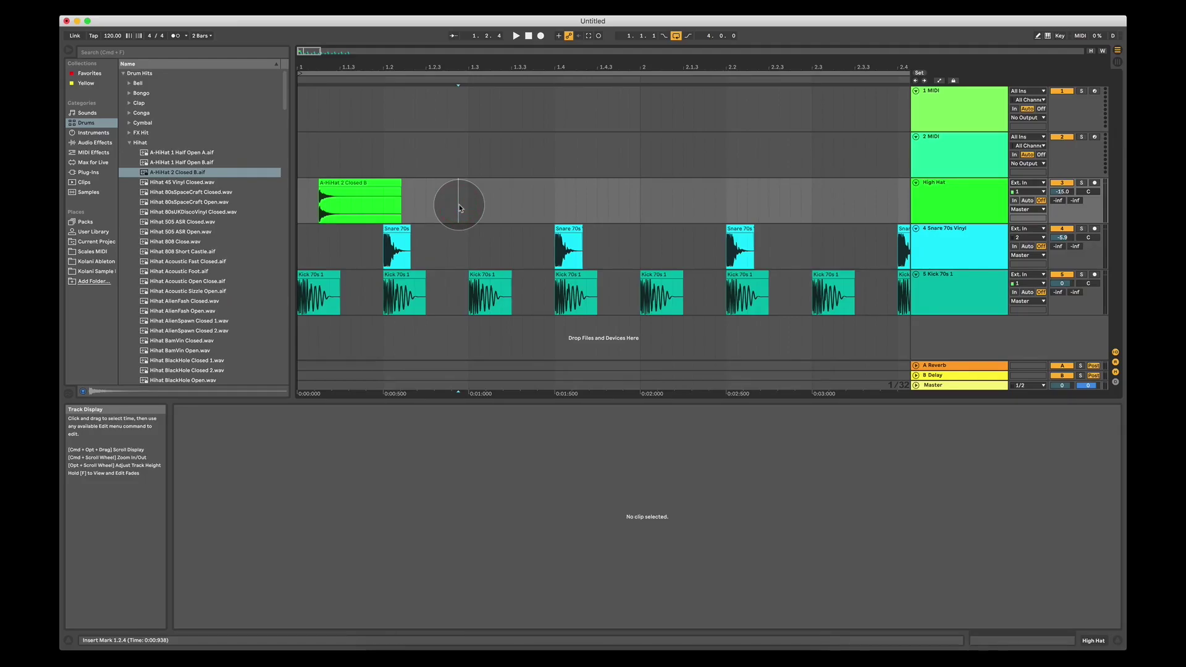
pyautogui.click(346, 191)
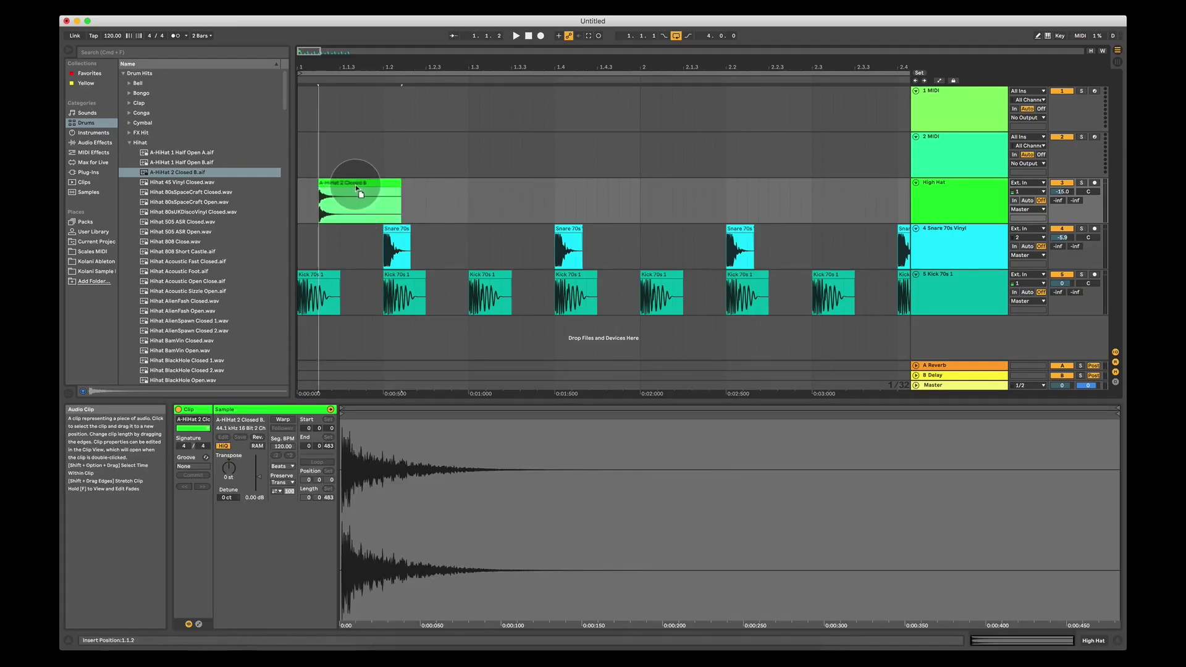
pyautogui.moveTo(364, 193); pyautogui.dragTo(380, 191)
pyautogui.moveTo(340, 68); pyautogui.dragTo(340, 105)
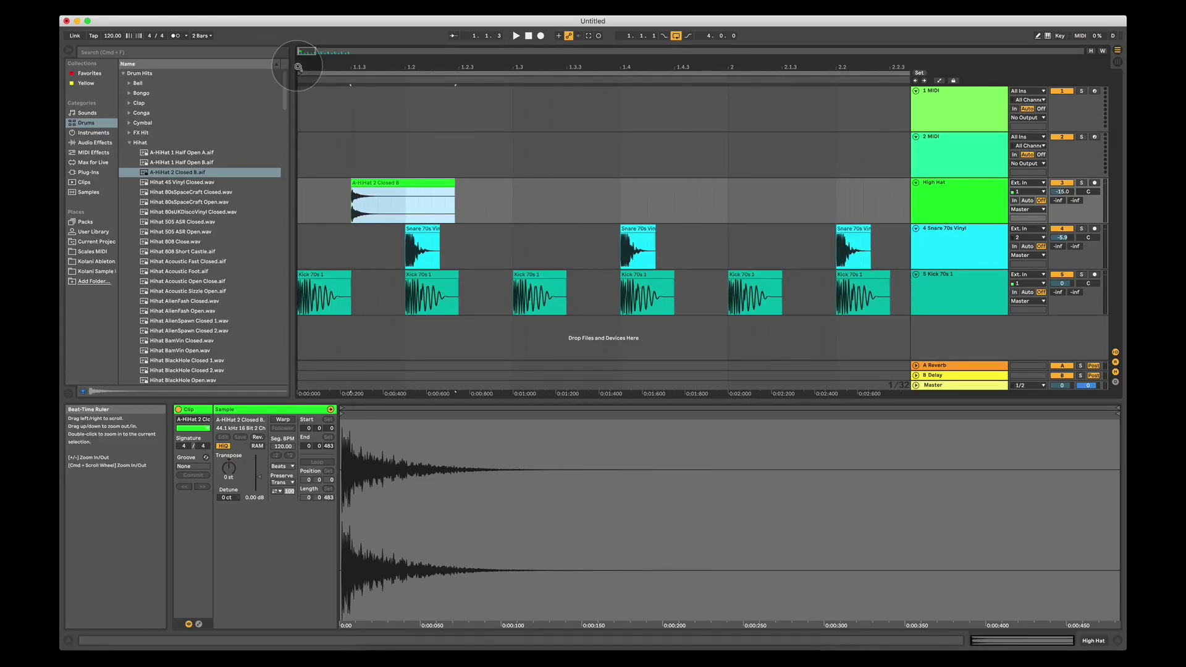
pyautogui.click(307, 178)
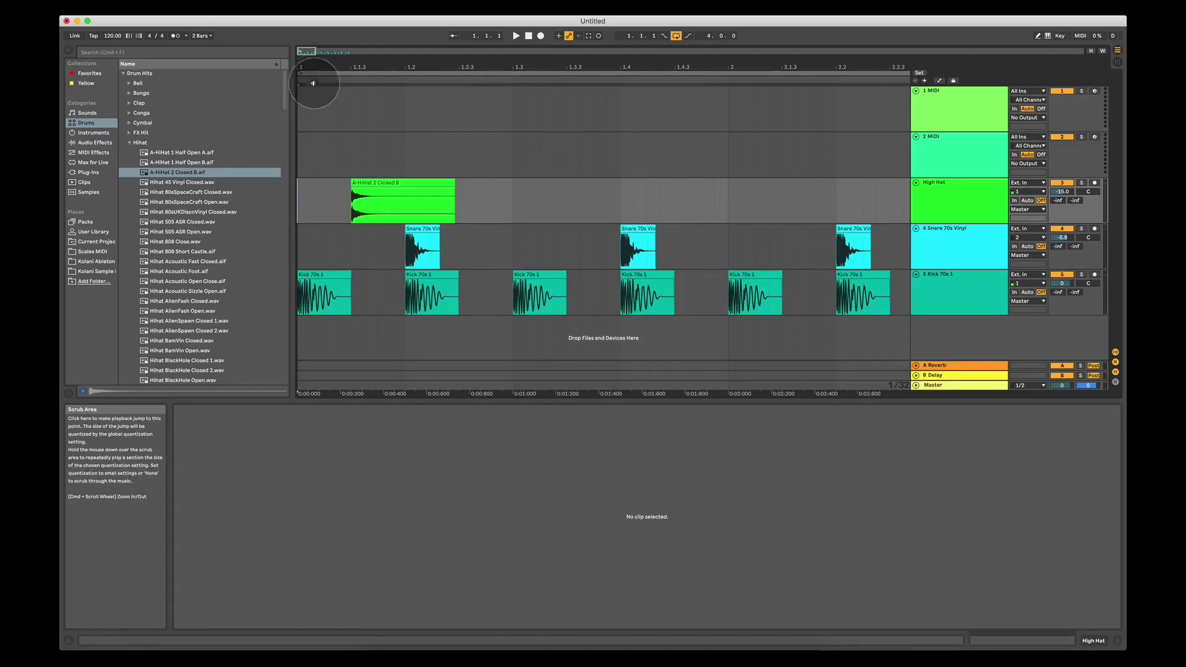
# - Copy the hi-hat clip to the off-beat at 1.2.3
pyautogui.click(406, 158)
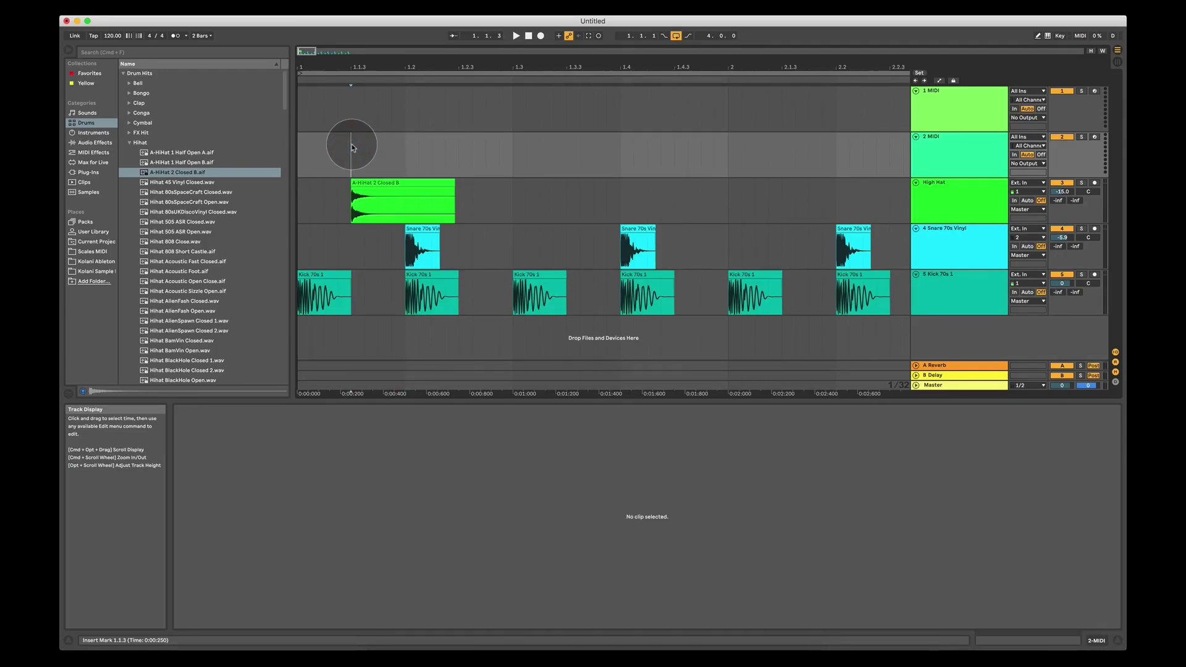
pyautogui.moveTo(373, 59); pyautogui.dragTo(339, 59)
pyautogui.click(406, 212)
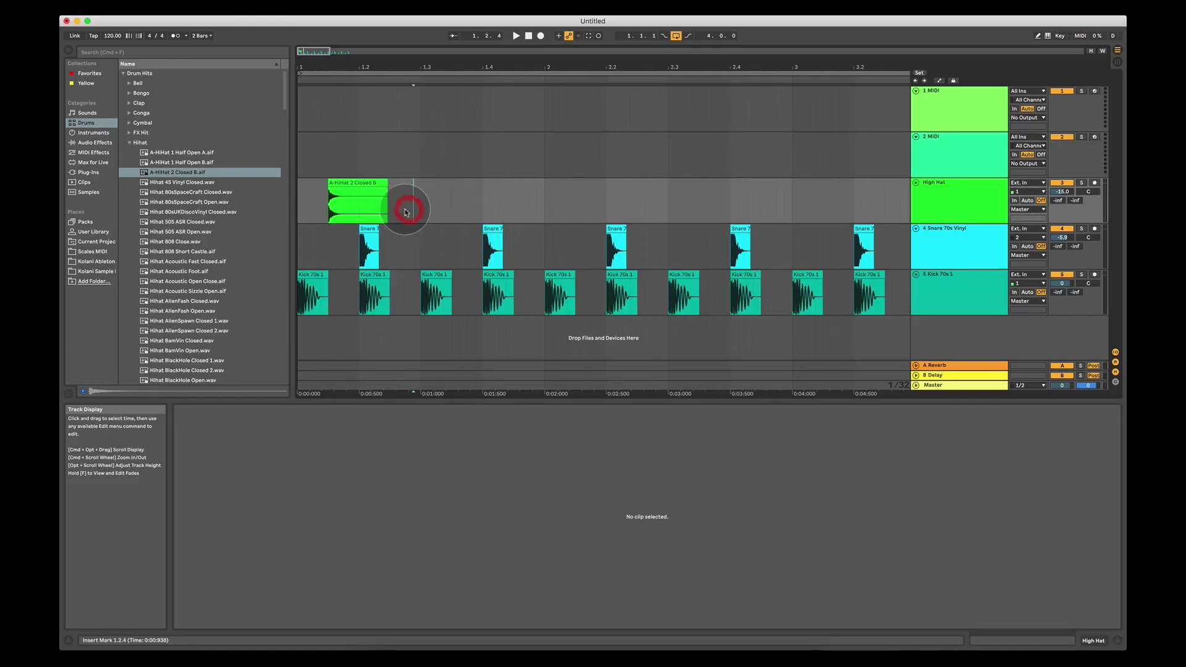
pyautogui.moveTo(347, 183); pyautogui.dragTo(408, 183)
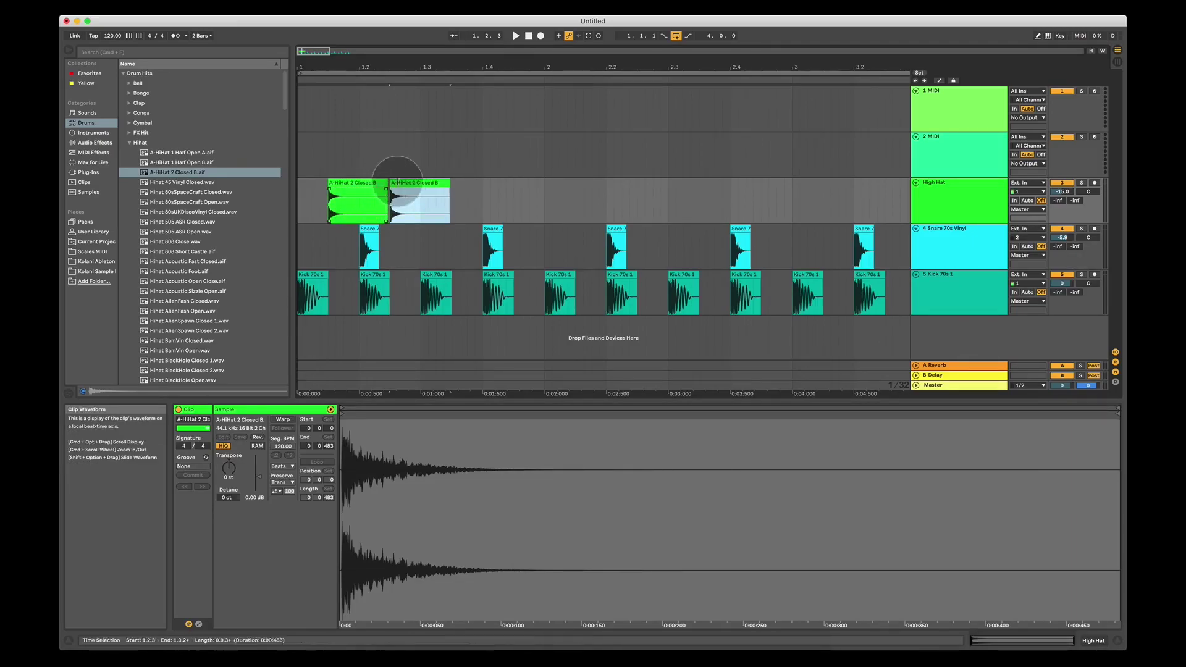
# - Shorten both off-beat hi-hat clips by trimming their right edges
pyautogui.moveTo(451, 204); pyautogui.dragTo(361, 189)
pyautogui.click(384, 191)
pyautogui.keyDown('shift'); pyautogui.click(454, 189); pyautogui.keyUp('shift')
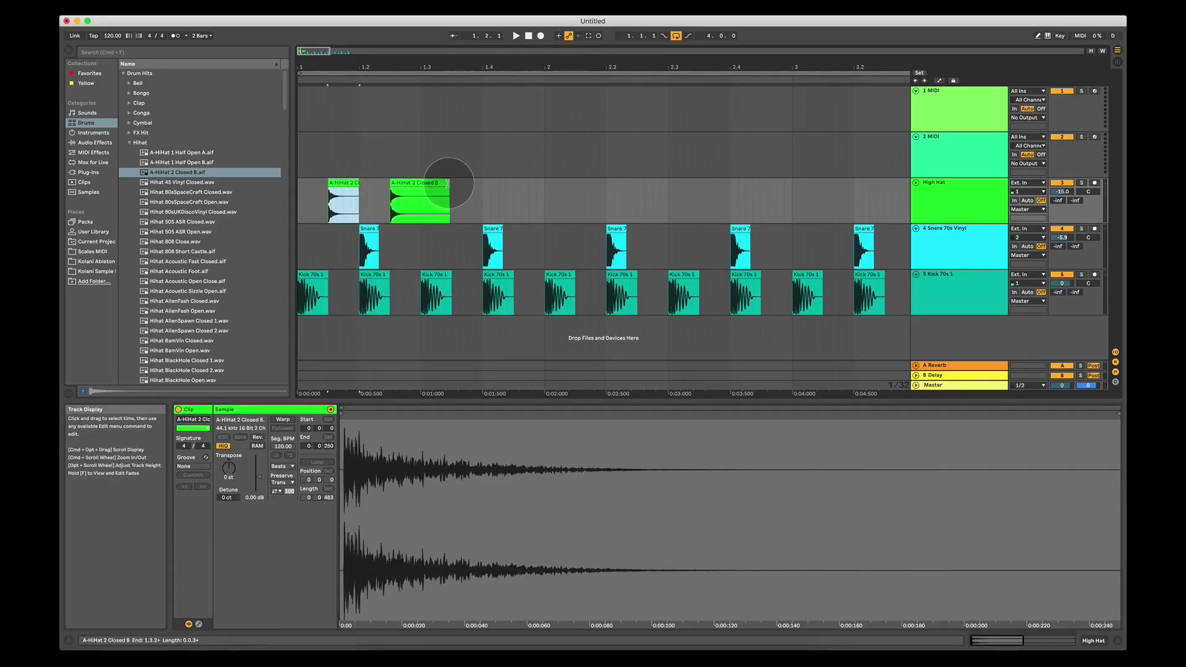
pyautogui.moveTo(448, 182); pyautogui.dragTo(529, 185)
# - Copy hi-hats to 1.3.3 and 1.4.3, then duplicate the four into bar 2
pyautogui.click(406, 183)
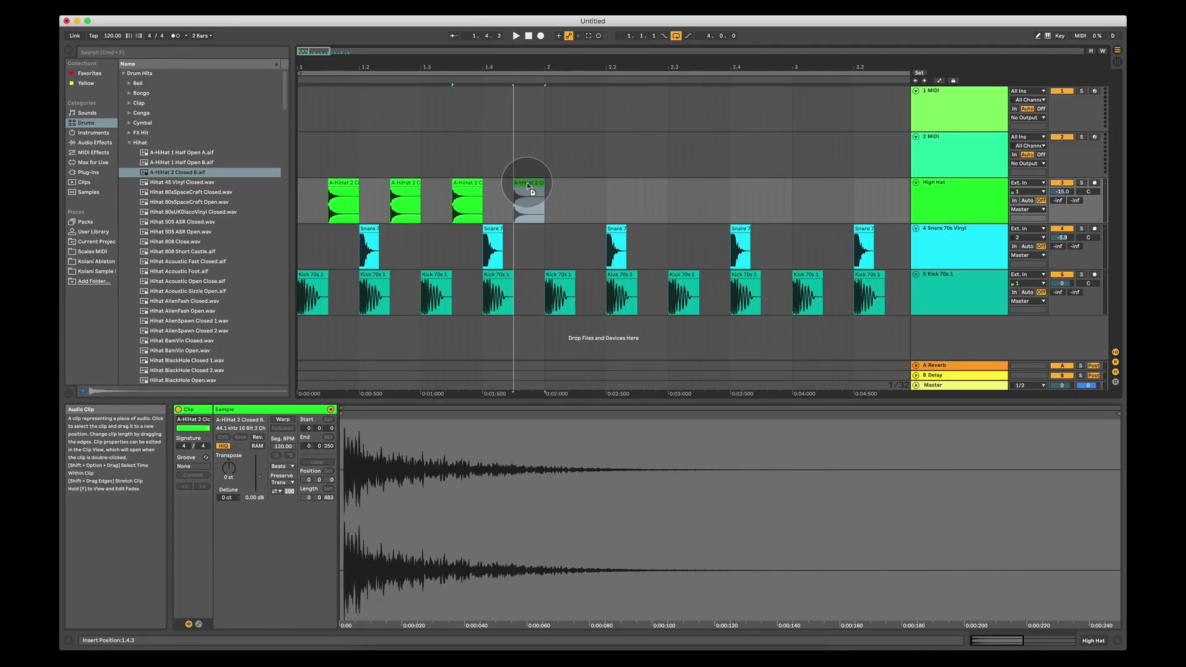
pyautogui.moveTo(530, 185); pyautogui.dragTo(289, 203)
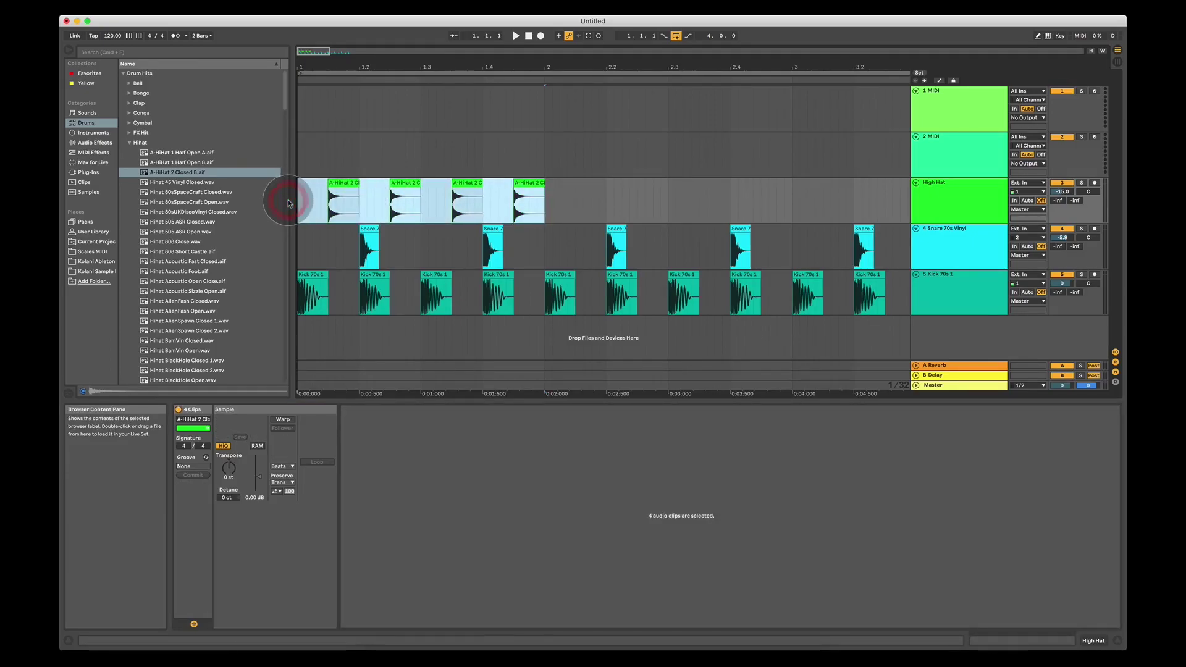
pyautogui.press('super+d')
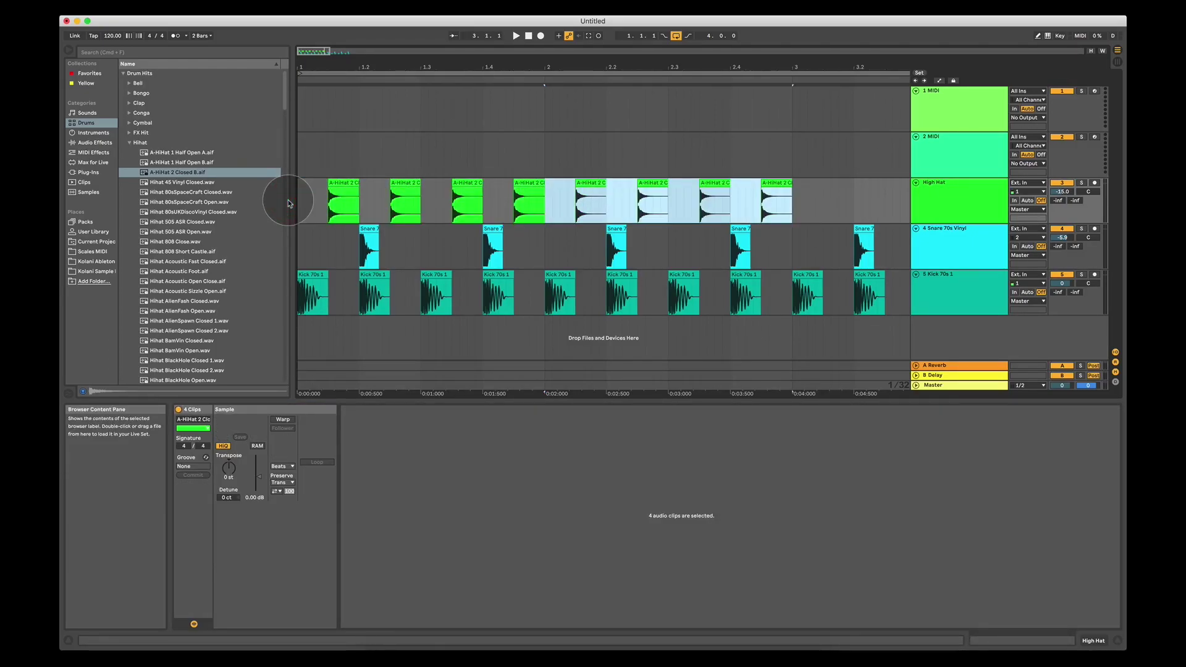
pyautogui.click(309, 193)
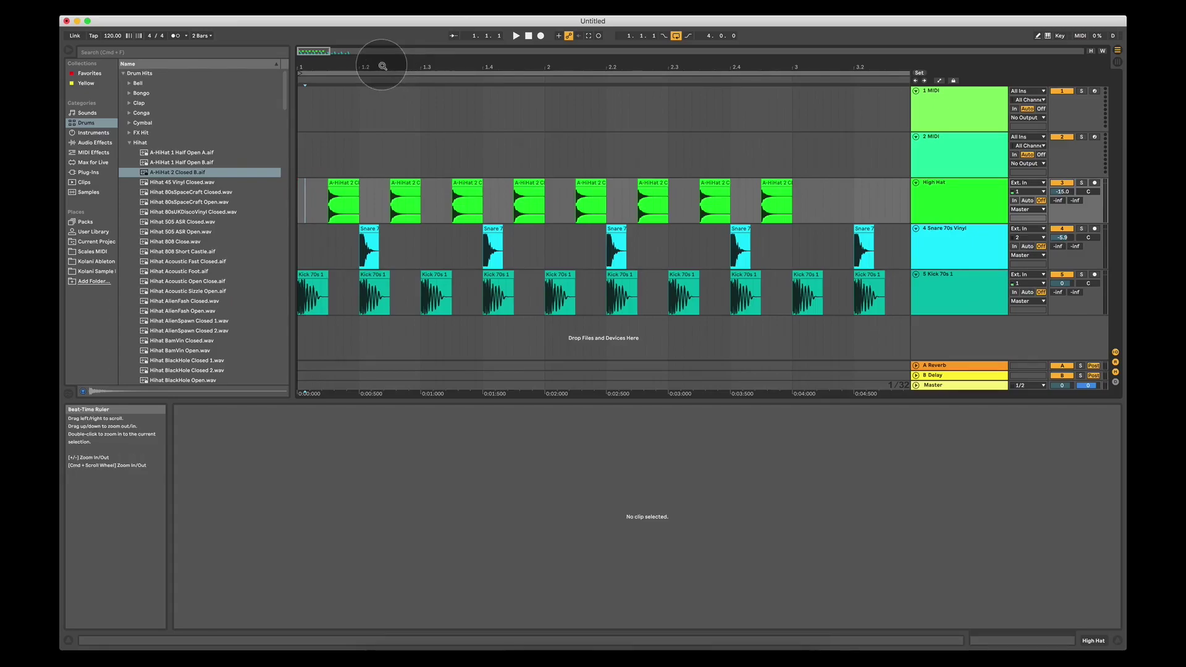
# - Duplicate the eight hi-hats of bars 1–2 into bars 3 and 4
pyautogui.moveTo(378, 61); pyautogui.dragTo(379, 38)
pyautogui.moveTo(544, 265); pyautogui.dragTo(286, 204)
pyautogui.press('super+d')
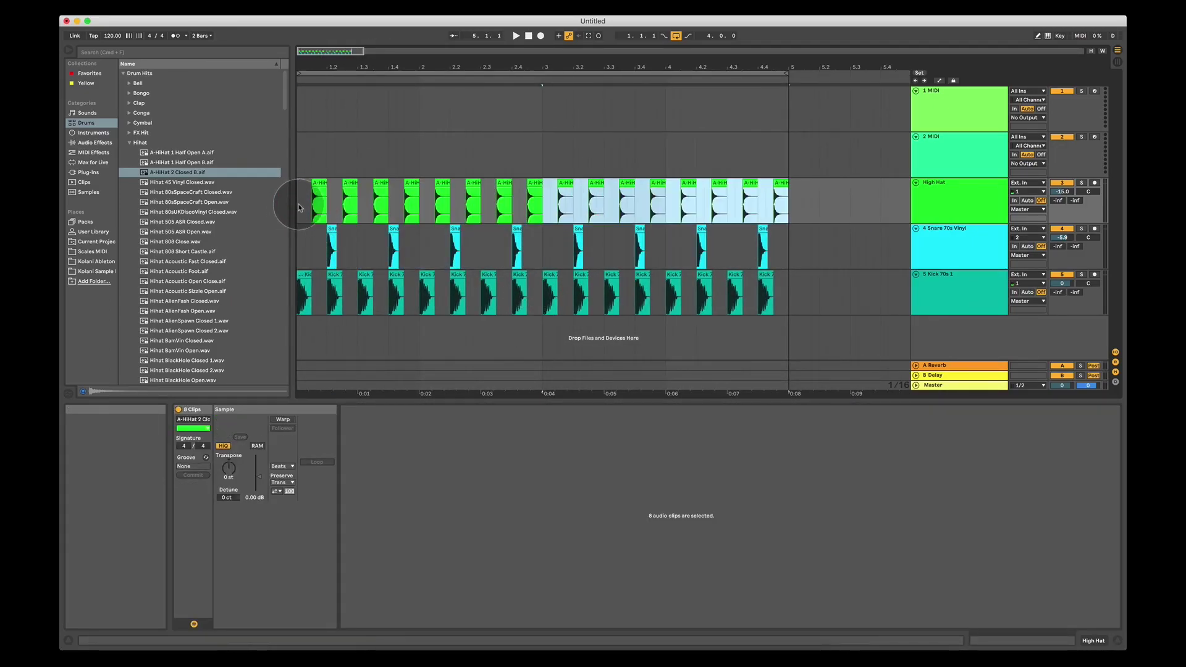
# - Set the High Hat track volume to -7.0 dB and pan it 33R
pyautogui.click(299, 210)
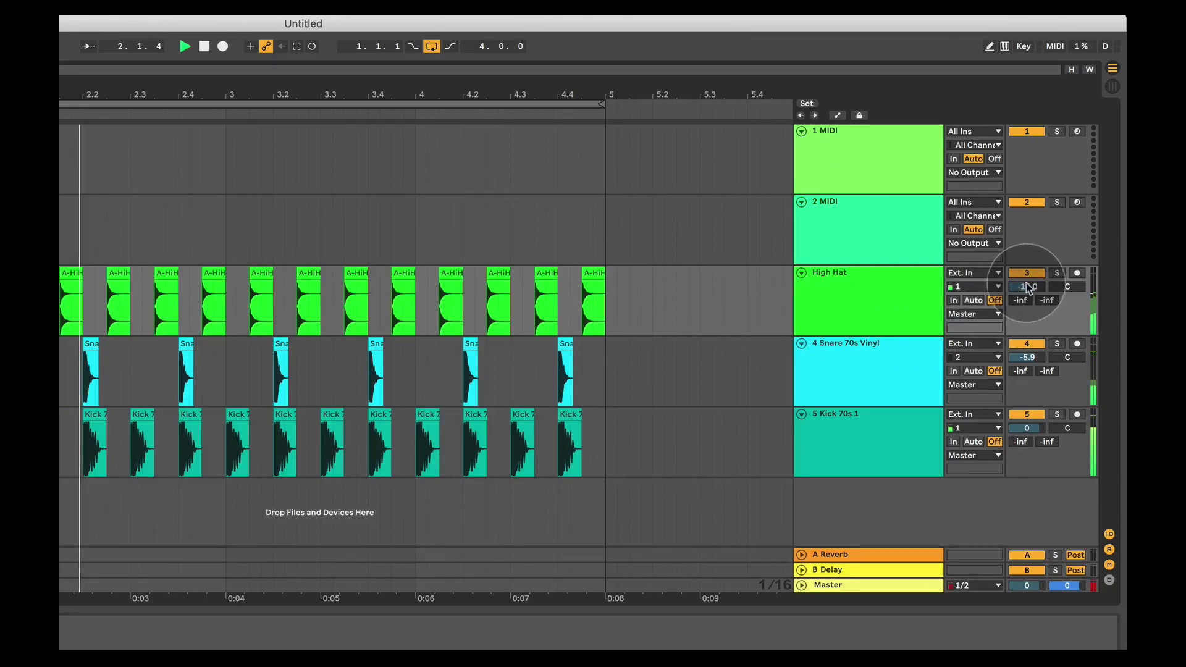
pyautogui.moveTo(1028, 287); pyautogui.dragTo(1064, 304)
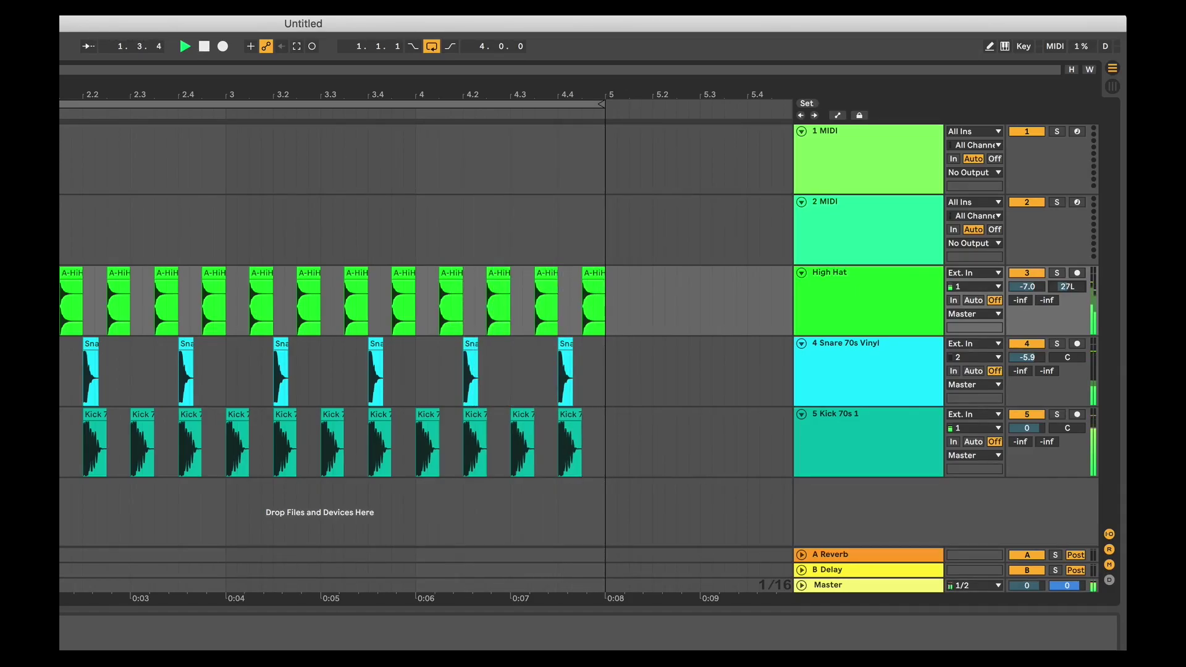
pyautogui.moveTo(1064, 307); pyautogui.dragTo(1064, 270)
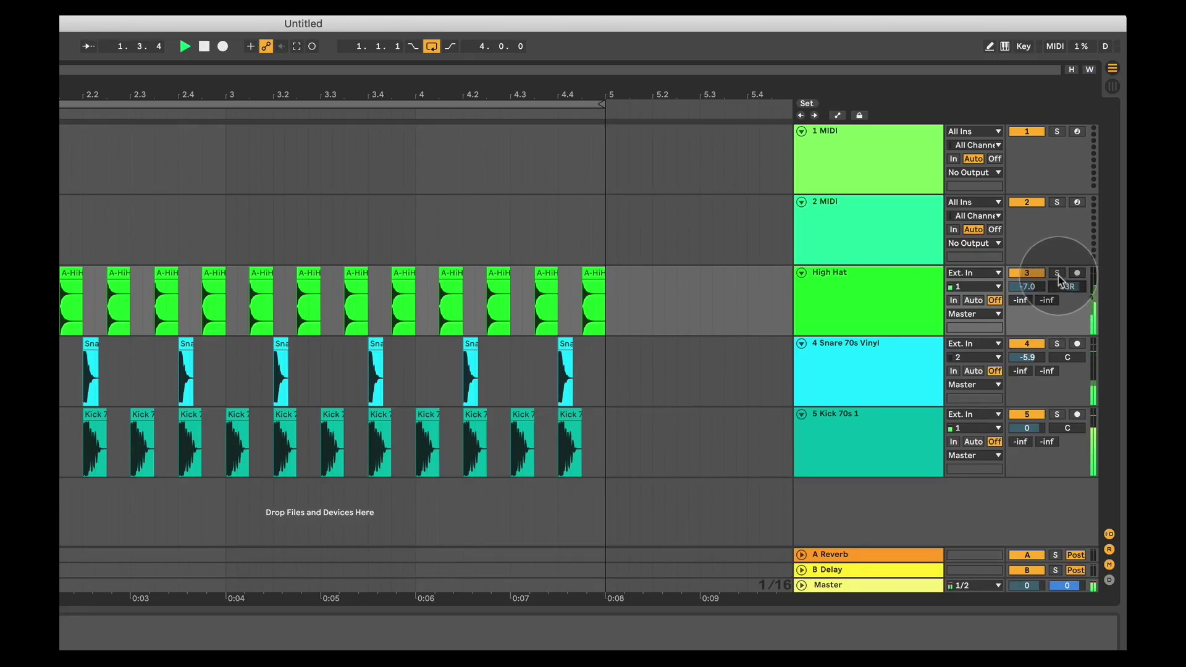
# - Solo the High Hat track briefly, then switch it back on in the mix
pyautogui.click(1058, 274)
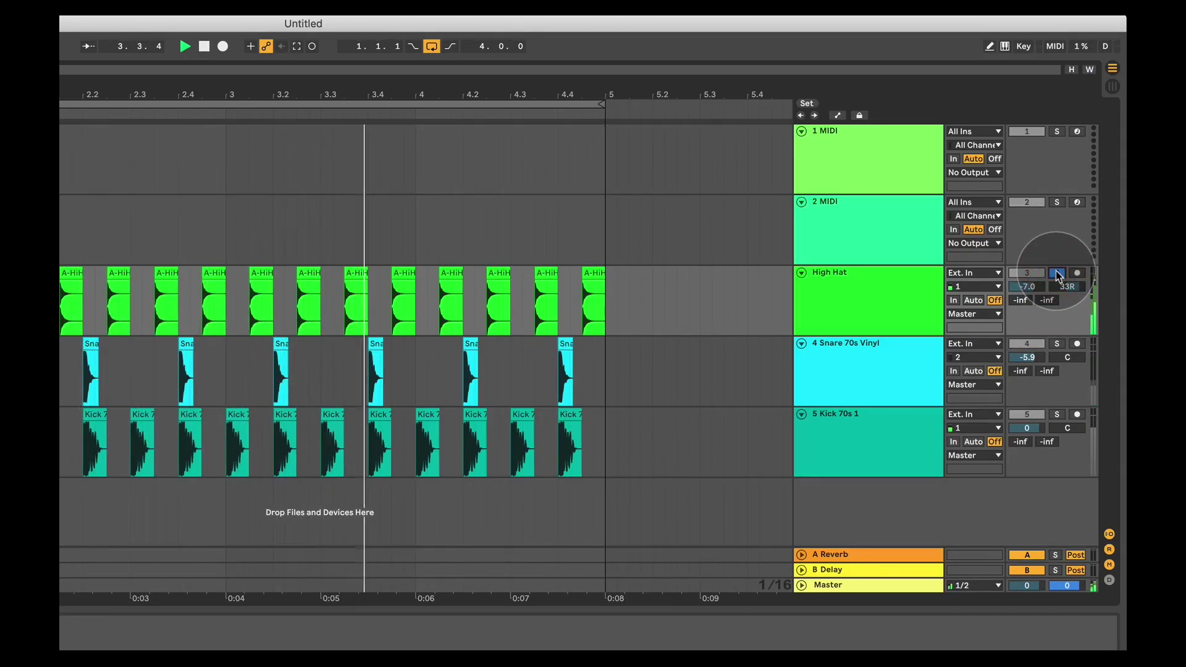
pyautogui.click(1058, 274)
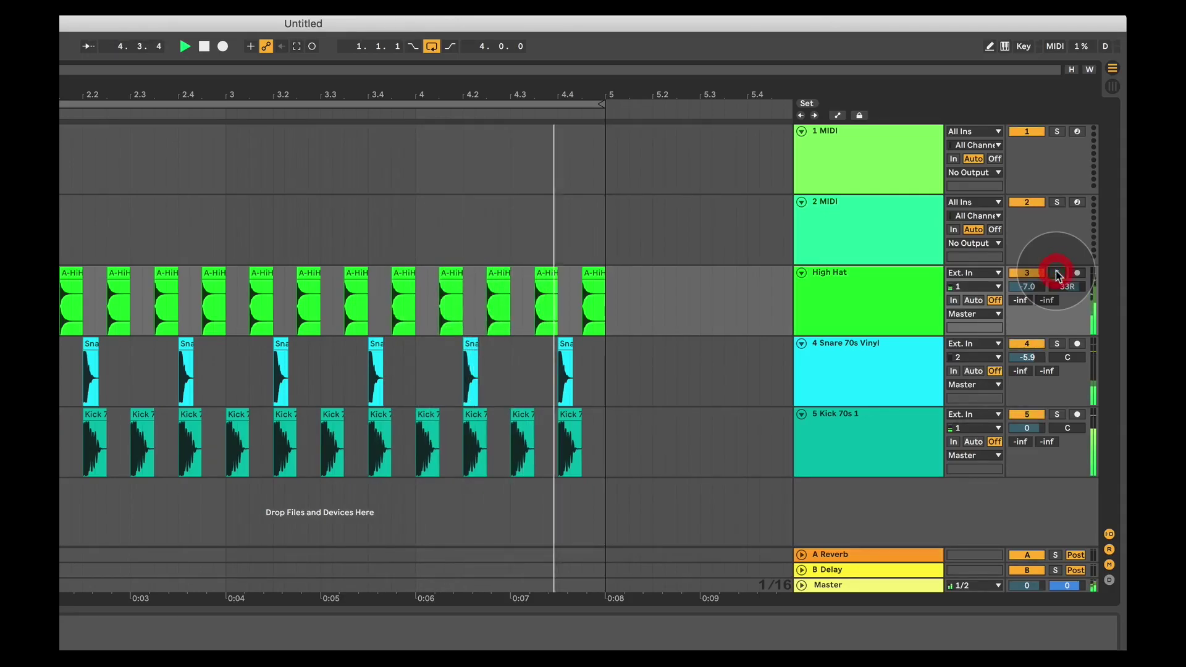
pyautogui.click(1020, 275)
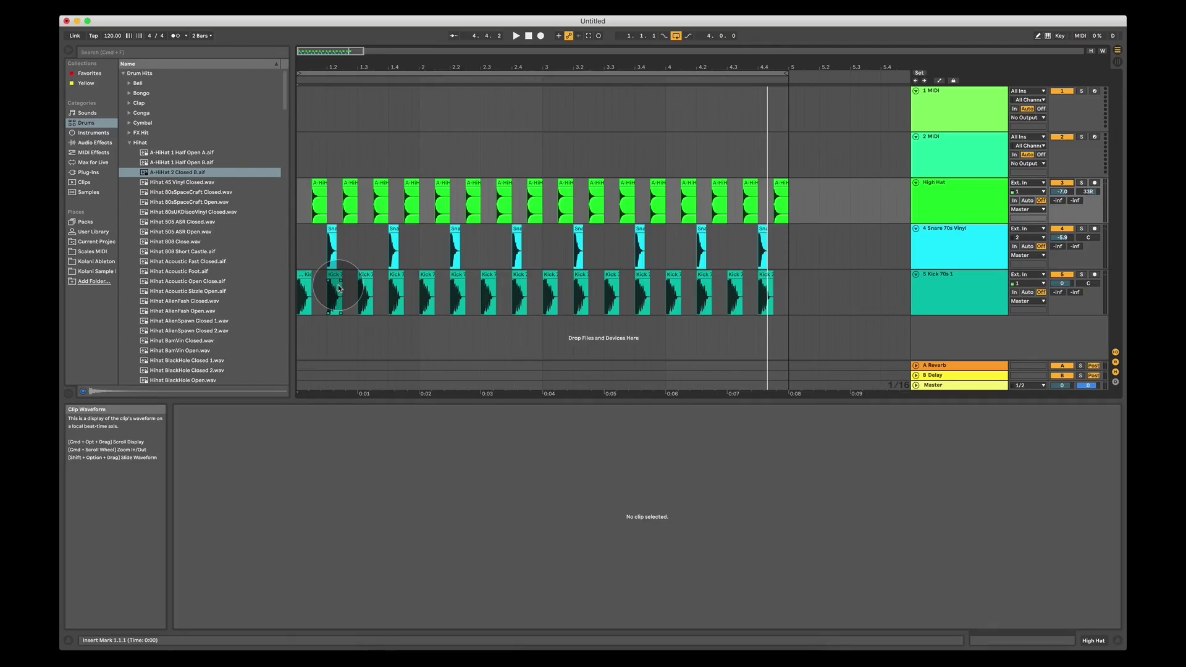
# - Select the first hi-hat clip to show A-HiHat 2 Closed B.aif's waveform and settings
pyautogui.click(313, 202)
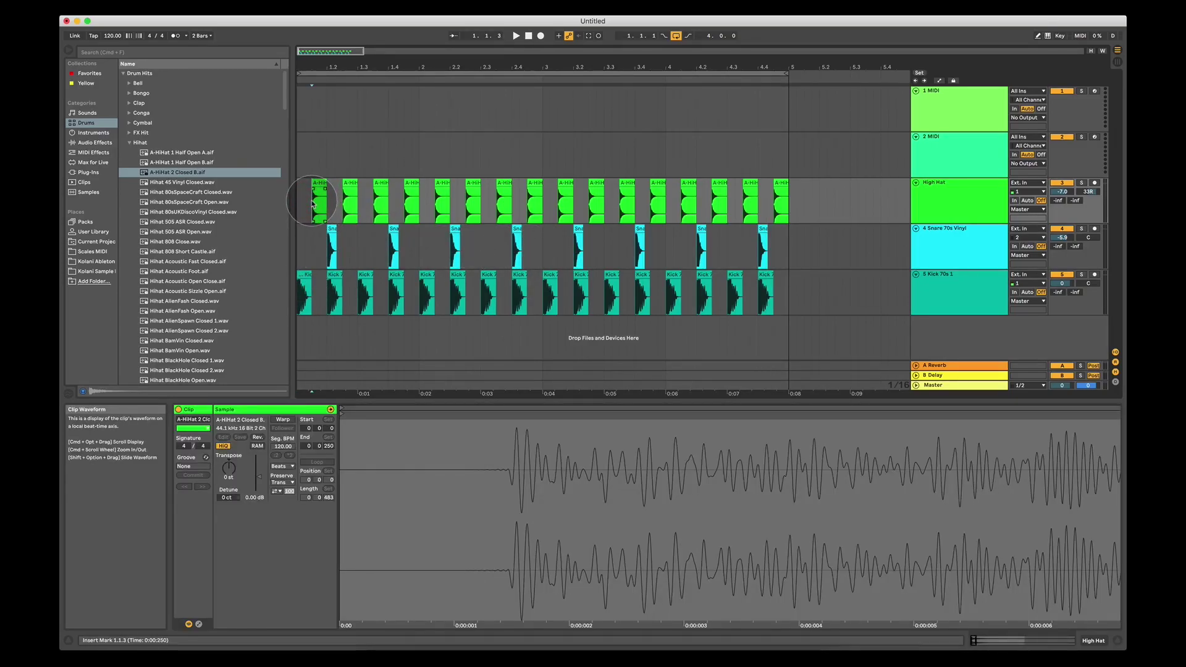